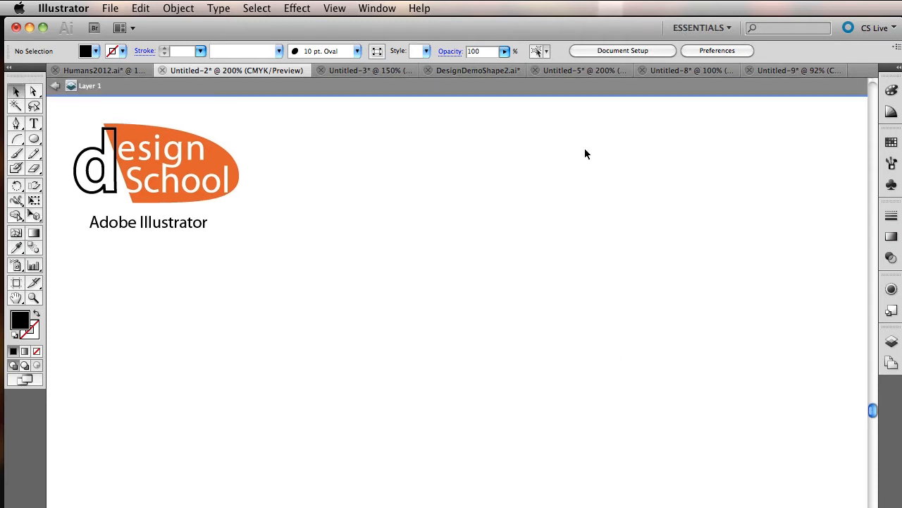
Place icecream_cone.jpg from the Desktop, then move it up beside the logo and rotate it clockwise to a diagonal.
click(118, 8)
click(112, 255)
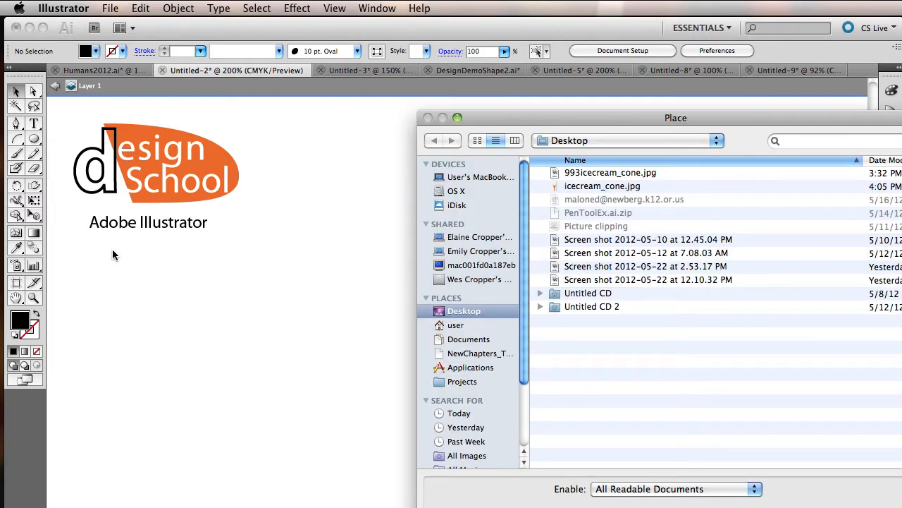
click(623, 187)
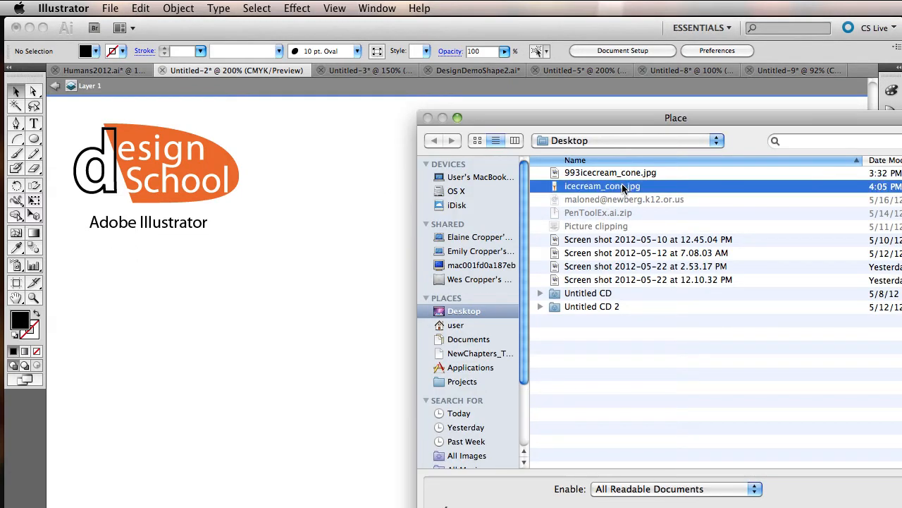
double_click(623, 187)
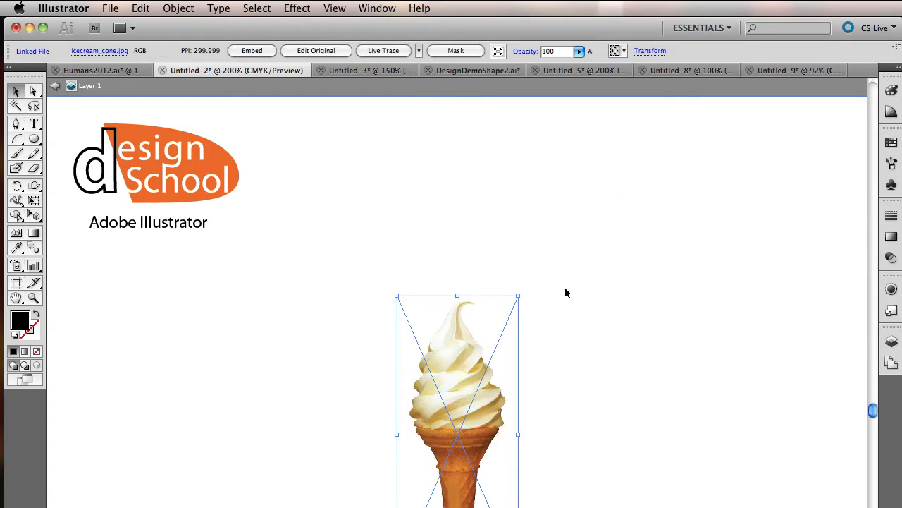
drag(444, 393, 463, 285)
drag(541, 185, 635, 270)
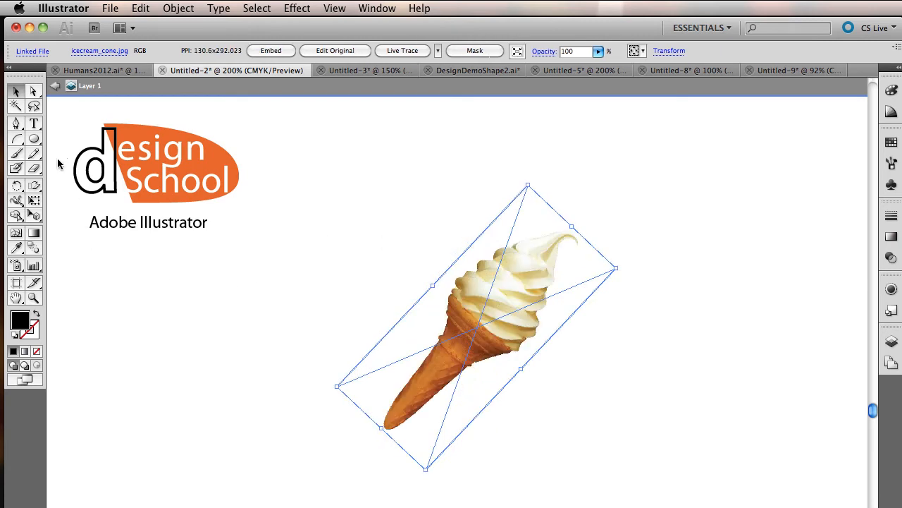
Draw a large ellipse spanning the ice cream image, behind it, and fill it with green (C 59.22, M 0, Y 100, K 0).
click(33, 139)
drag(285, 182, 704, 411)
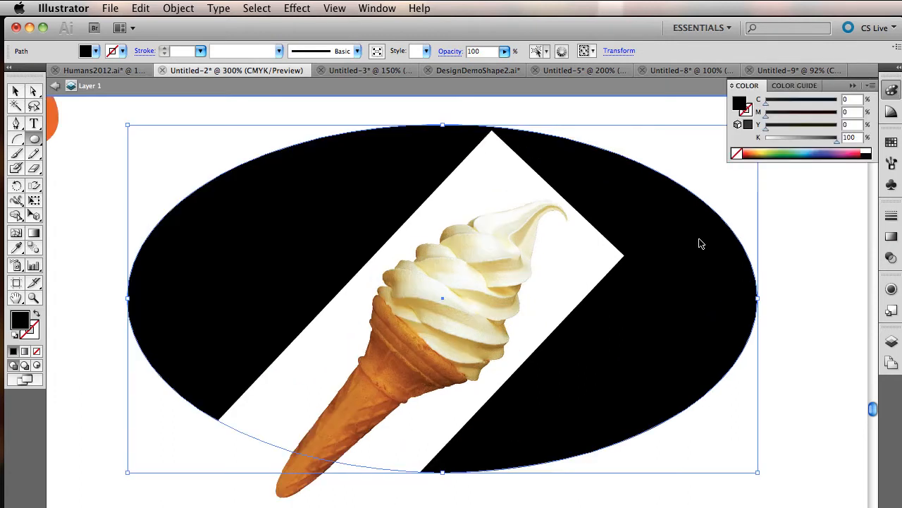
key(shift+super+b)
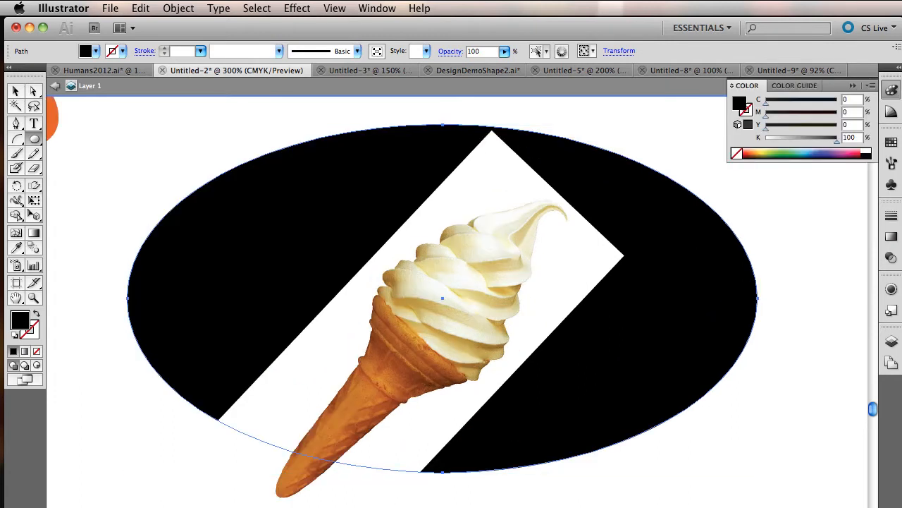
click(787, 146)
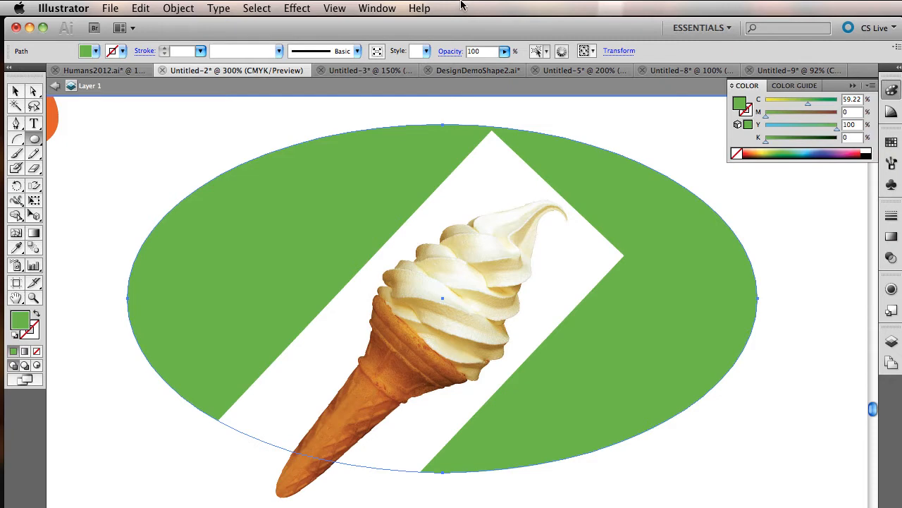
Show the Transparency settings for the green ellipse and look through the available blending modes.
click(384, 9)
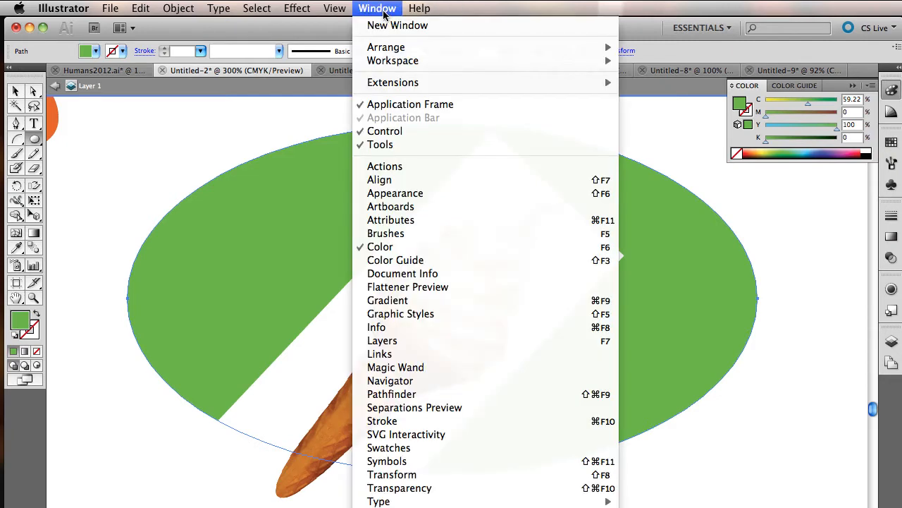
click(390, 488)
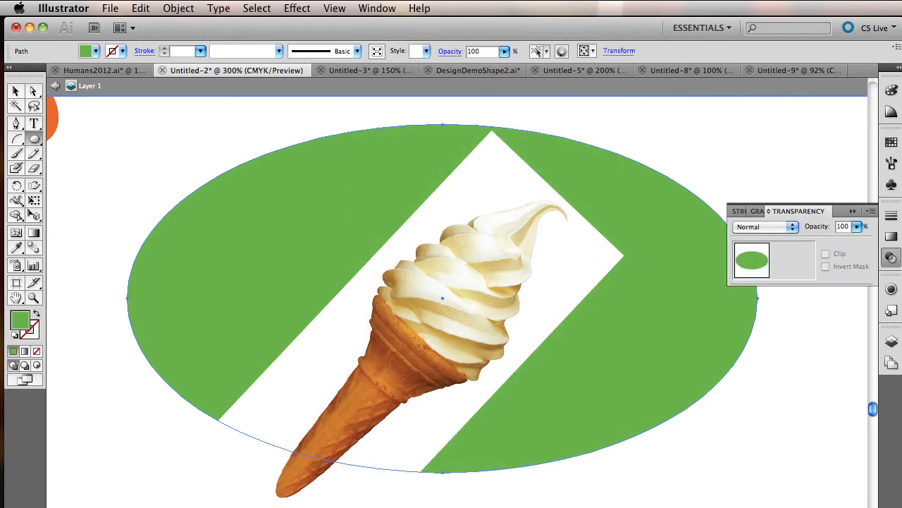
click(791, 226)
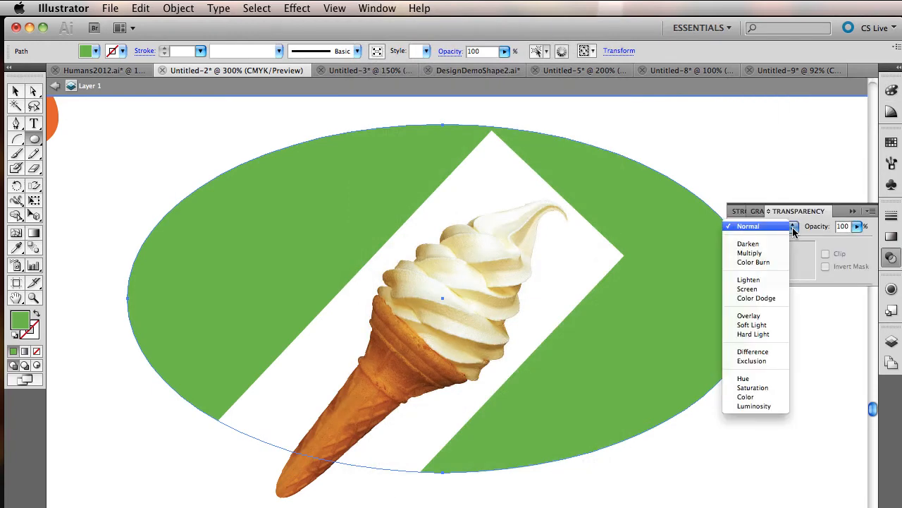
click(793, 231)
Set the blending mode of the ice cream image to Darken.
super+click(392, 399)
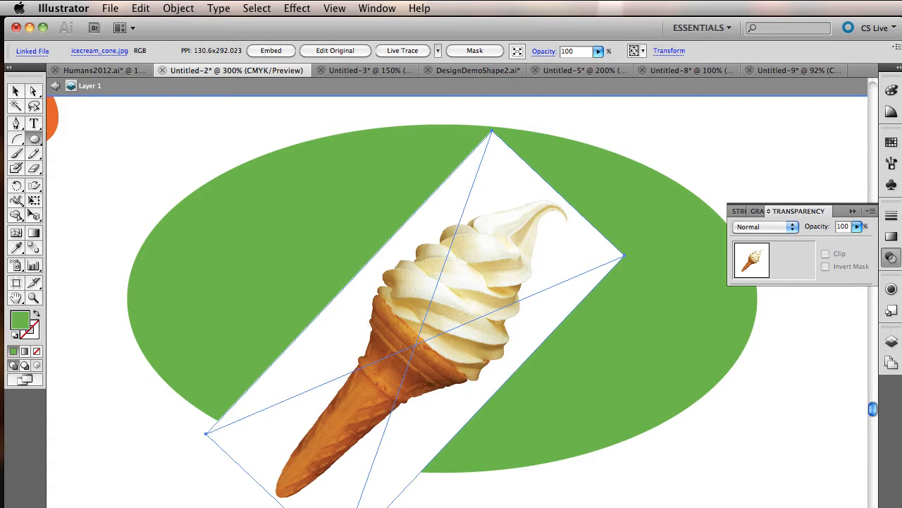
click(793, 227)
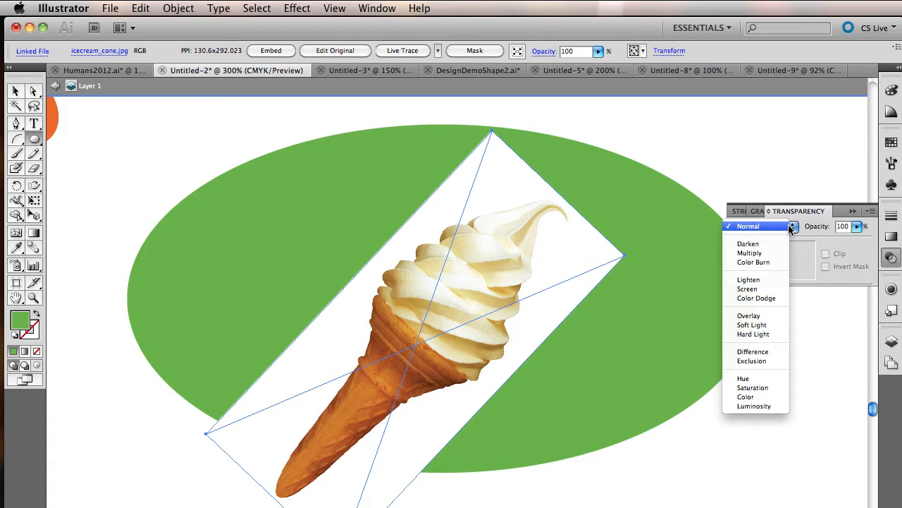
click(778, 243)
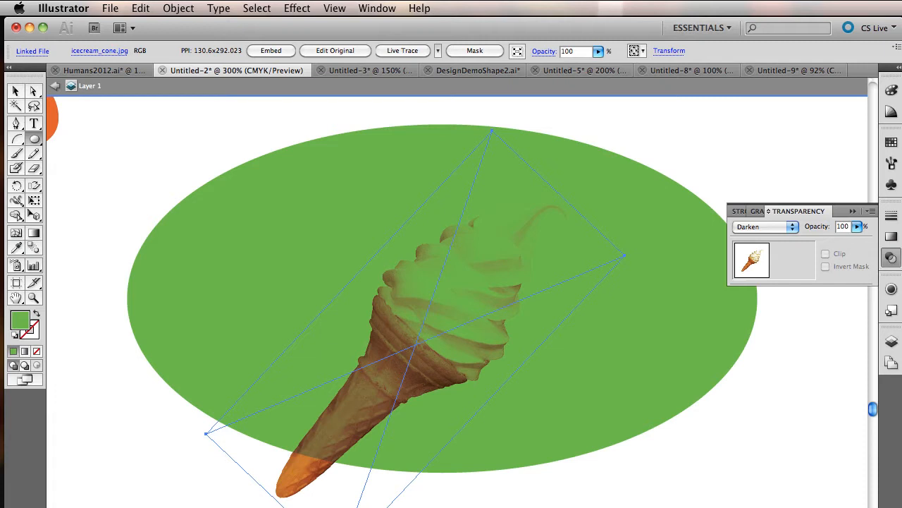
Compare the selected ellipse with the ice cream image, then return the image's blending mode to Normal.
super+click(412, 475)
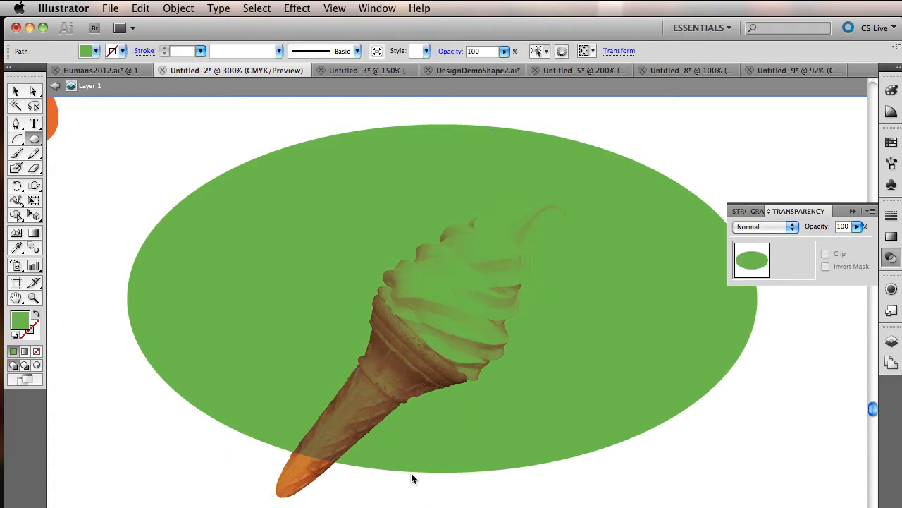
super+click(312, 477)
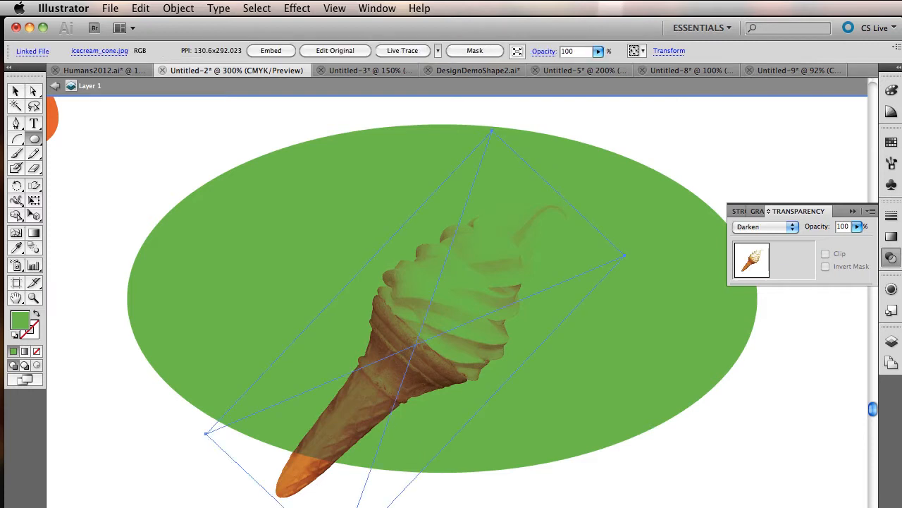
click(782, 227)
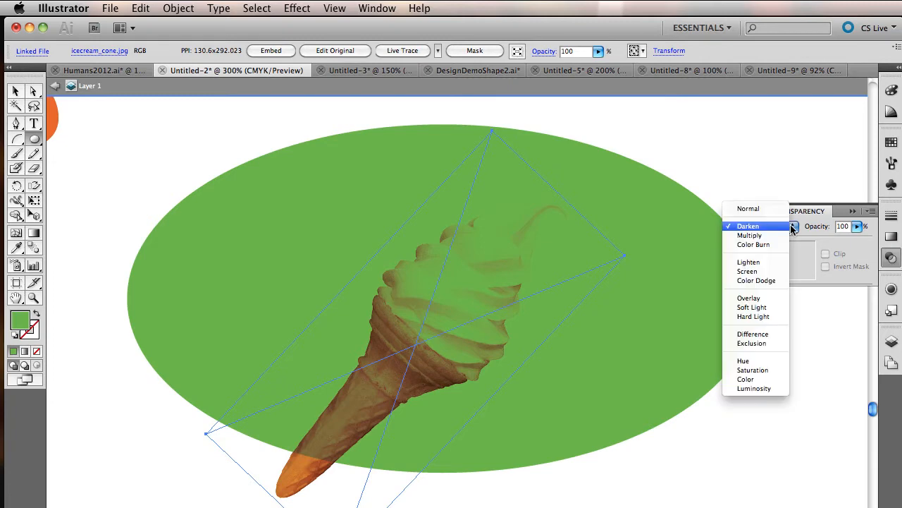
click(773, 214)
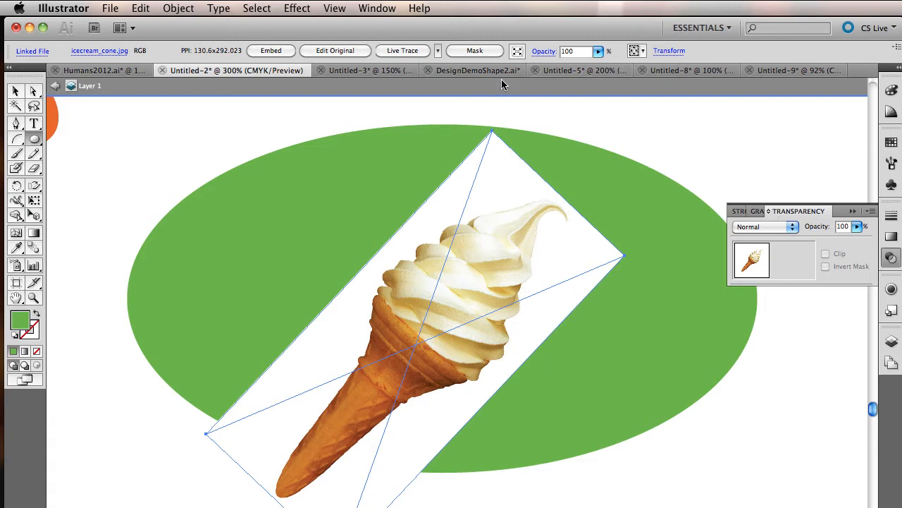
Trace the ice cream with the Pen tool from the curled tip along the scalloped swirl edge, around the cone and back up its lower side.
click(16, 121)
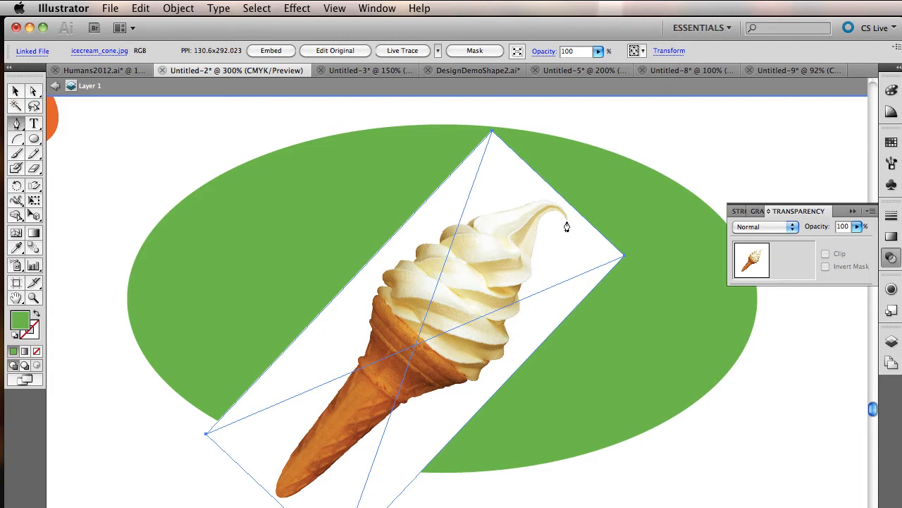
click(567, 221)
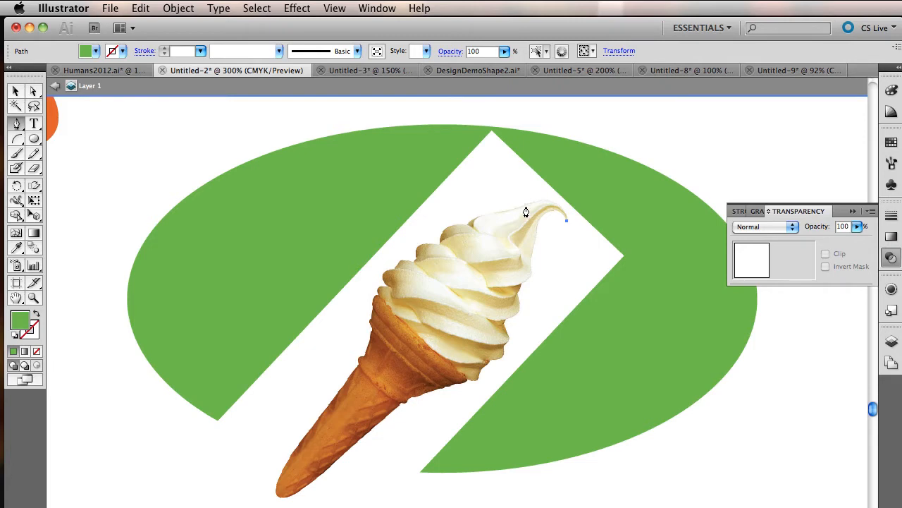
drag(526, 205, 475, 224)
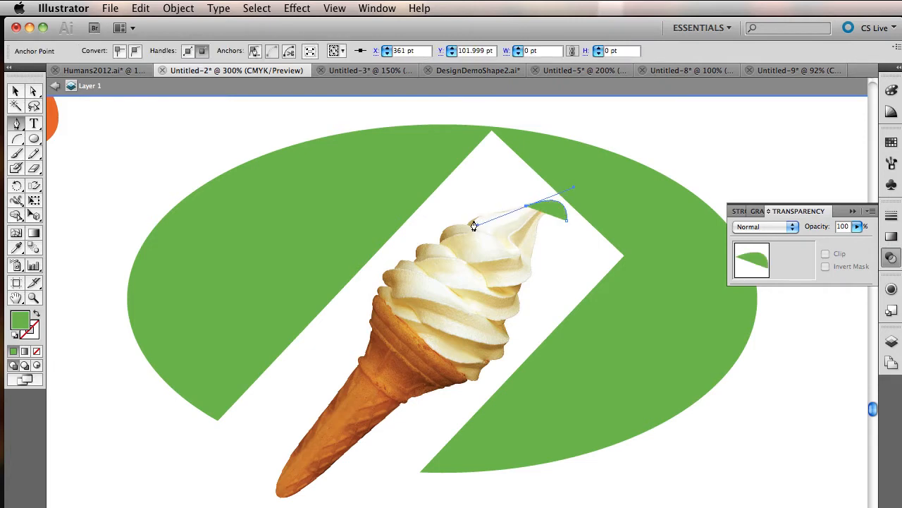
click(469, 223)
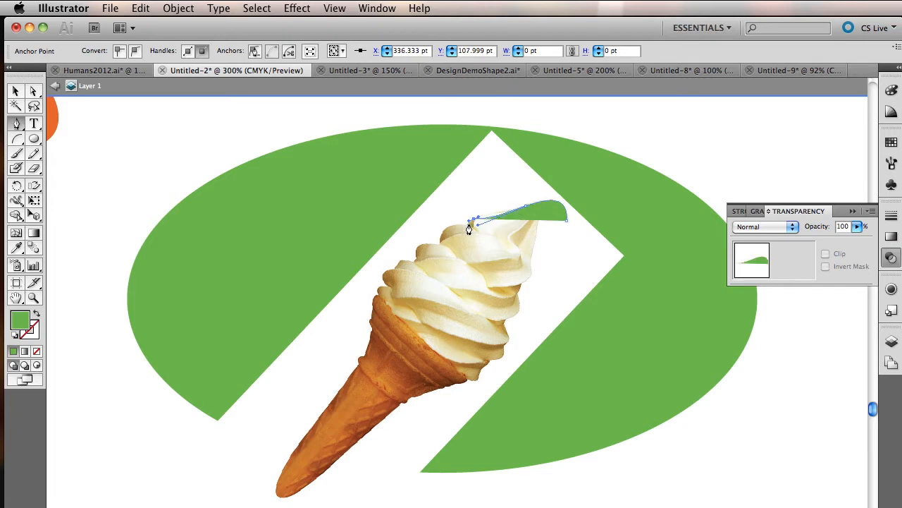
click(444, 228)
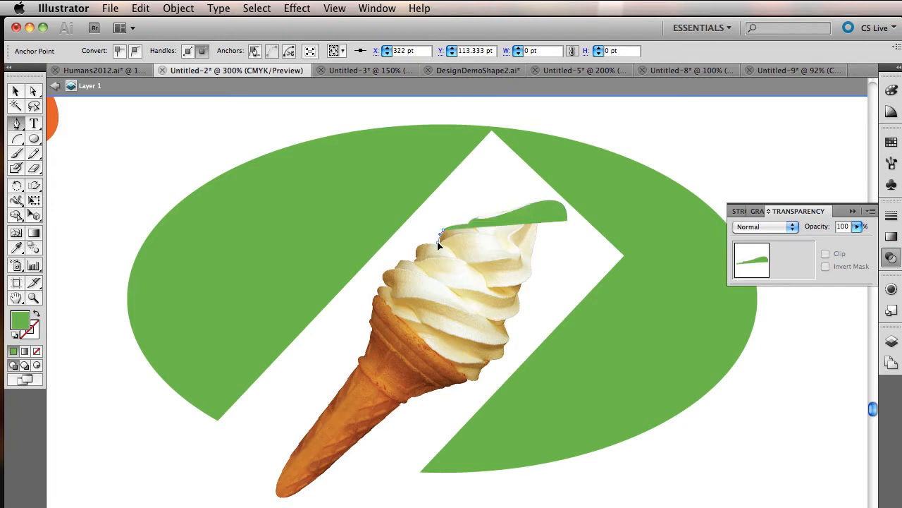
click(438, 241)
drag(418, 249, 416, 253)
click(415, 260)
drag(399, 261, 395, 261)
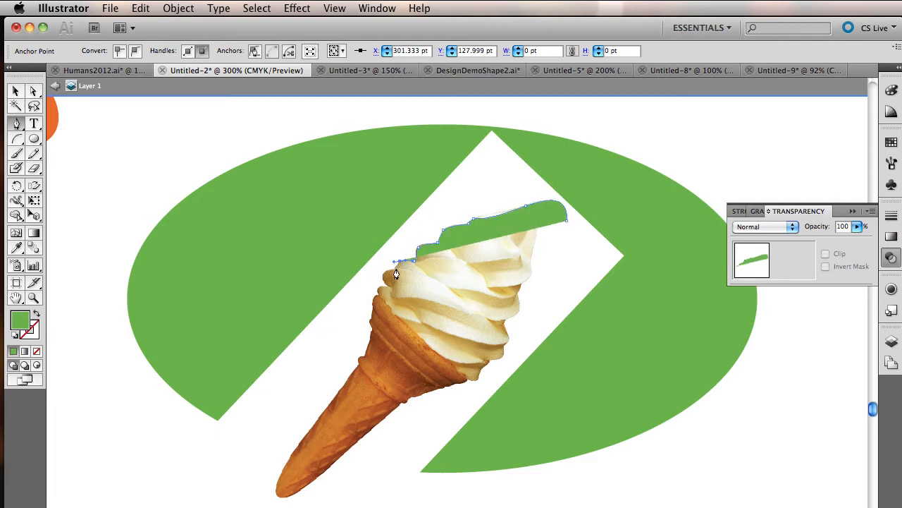
click(382, 274)
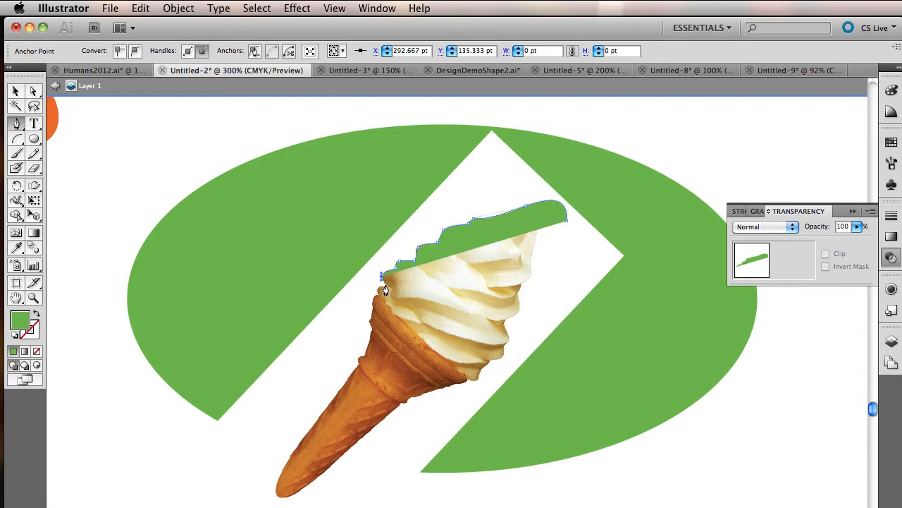
drag(388, 284, 373, 321)
click(379, 296)
mouse_move(370, 325)
mouse_down()
mouse_move(371, 342)
mouse_move(372, 329)
mouse_up()
click(371, 326)
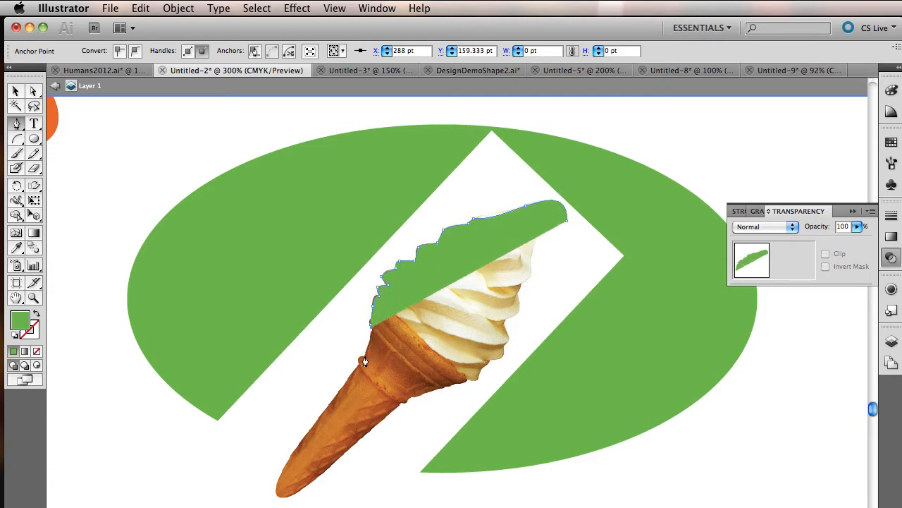
drag(325, 475, 470, 387)
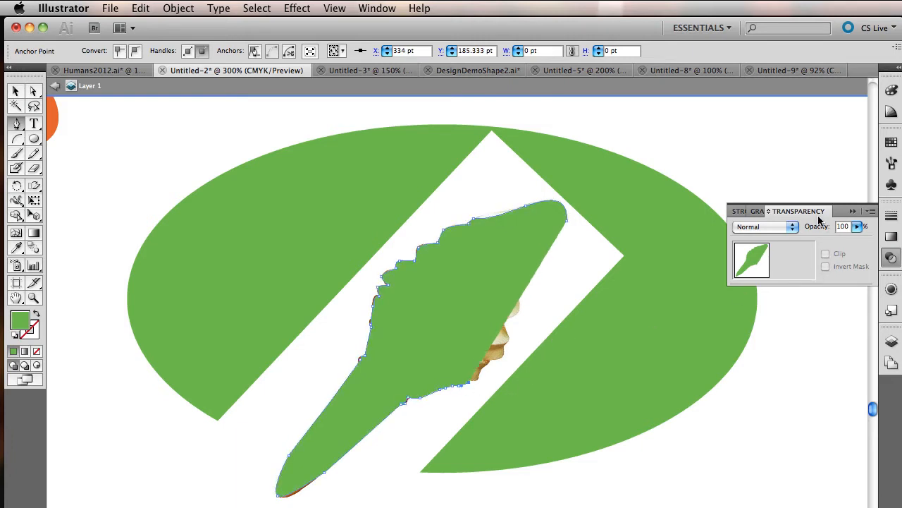
Lower the opacity of the traced shape to 50%.
click(858, 226)
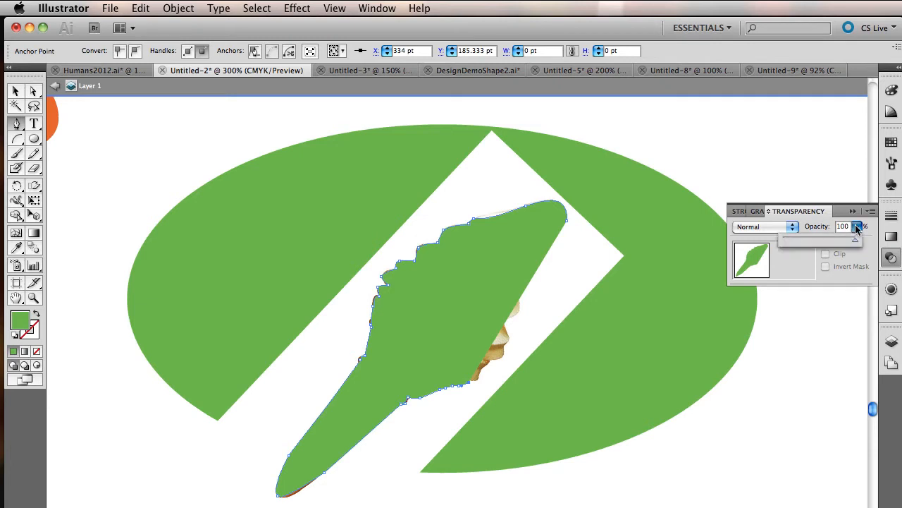
click(819, 241)
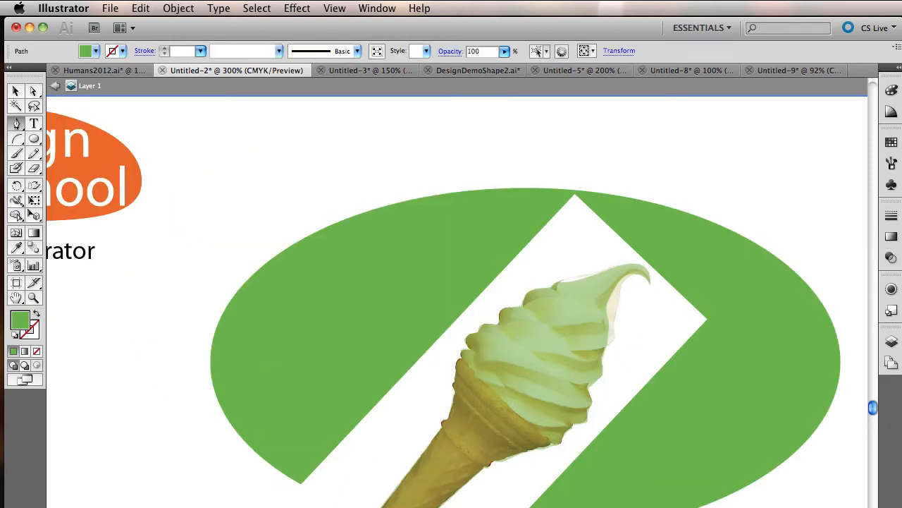
Select the traced outline together with the ice cream image and make a clipping mask from them.
click(449, 418)
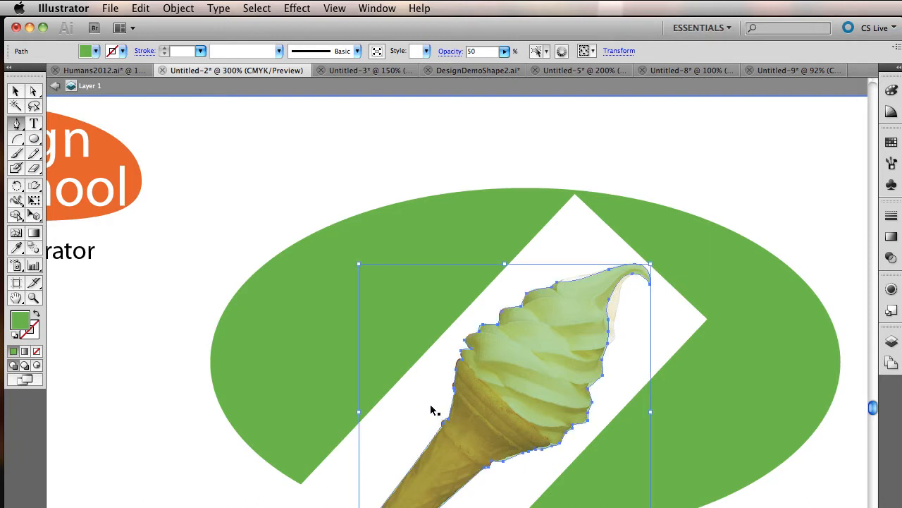
key(p)
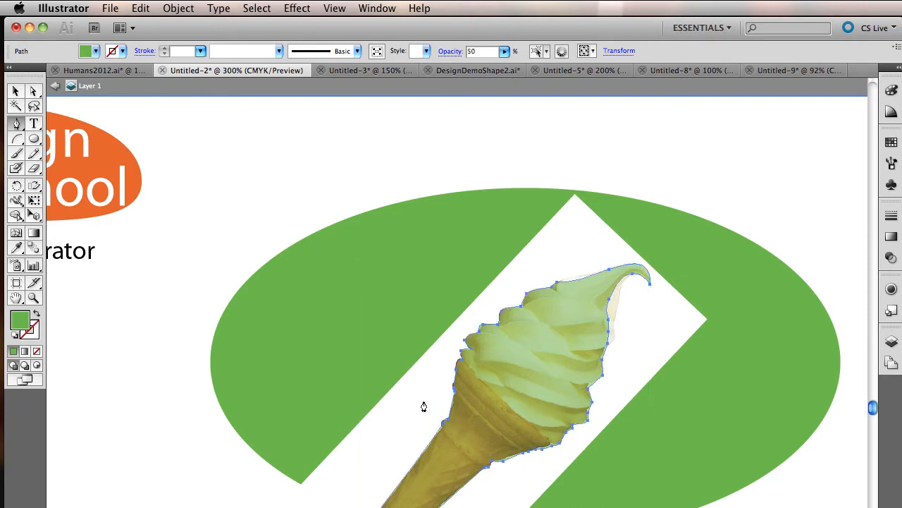
key(super)
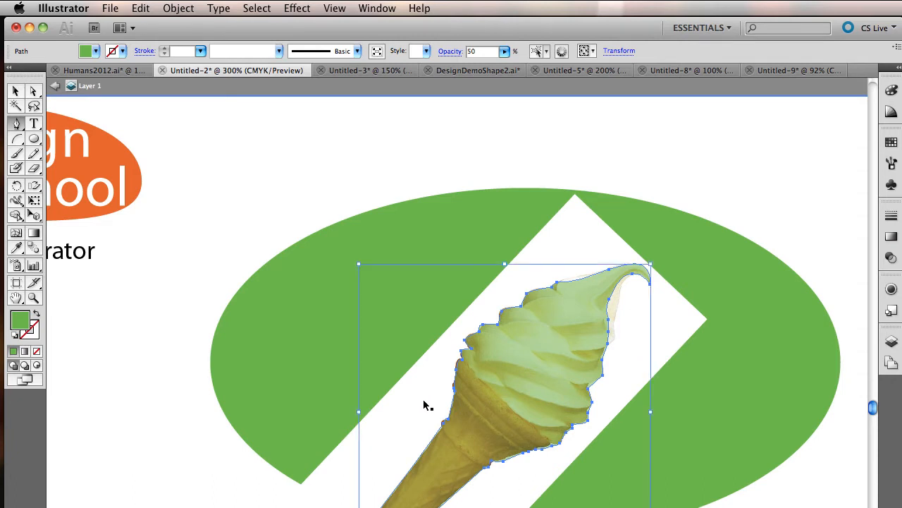
shift+super+click(424, 404)
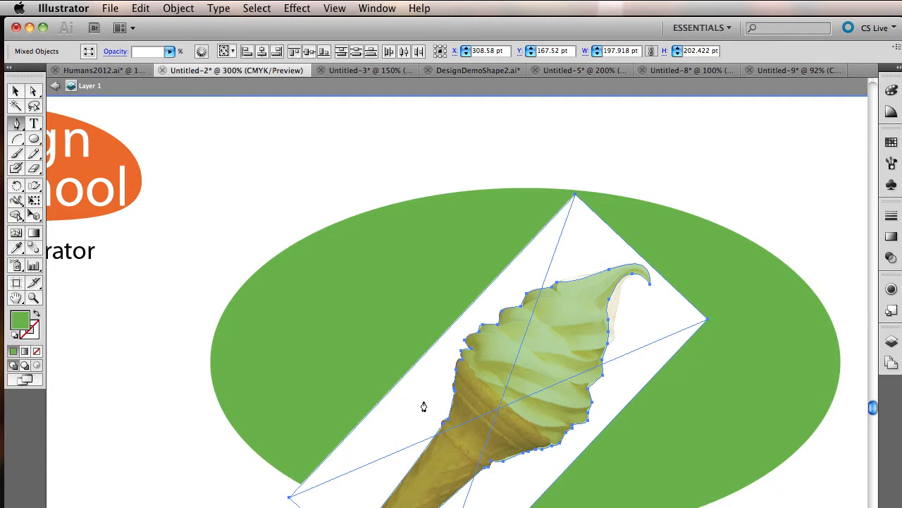
click(179, 10)
mouse_move(213, 379)
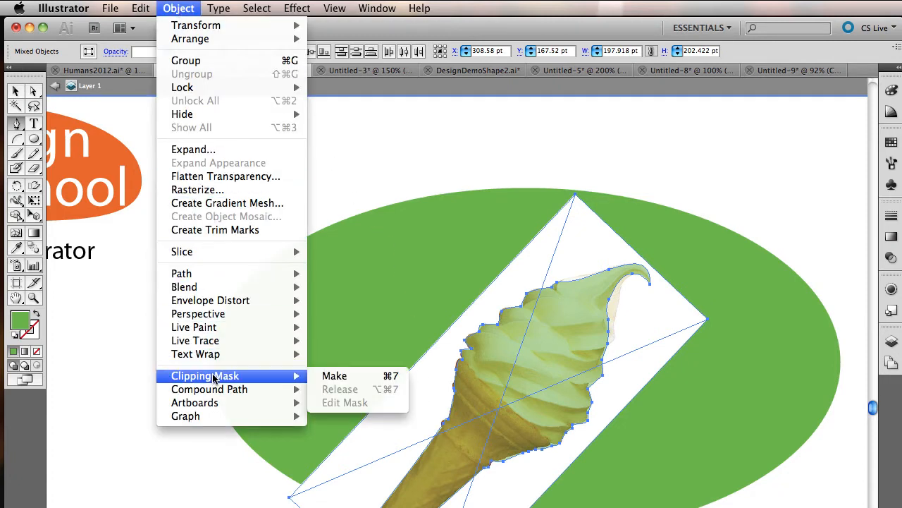
click(329, 376)
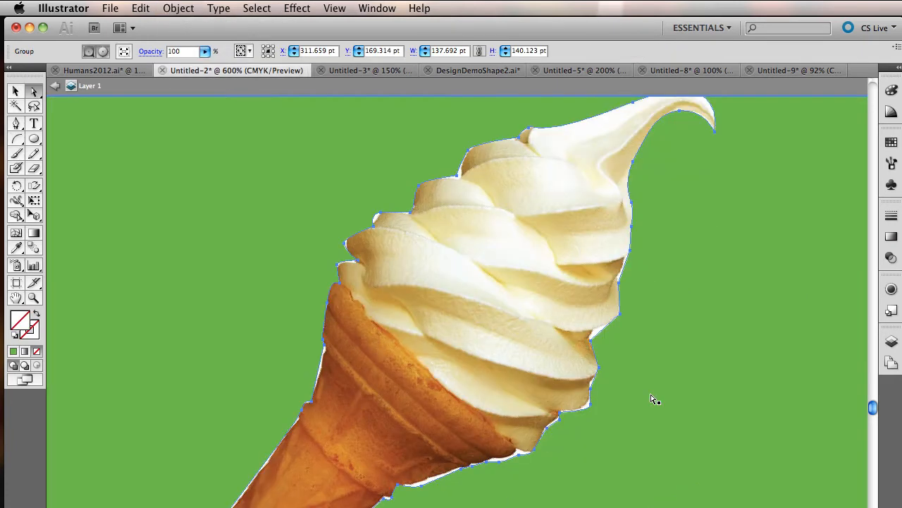
scroll(651, 395, up, 2)
scroll(651, 395, left, 2)
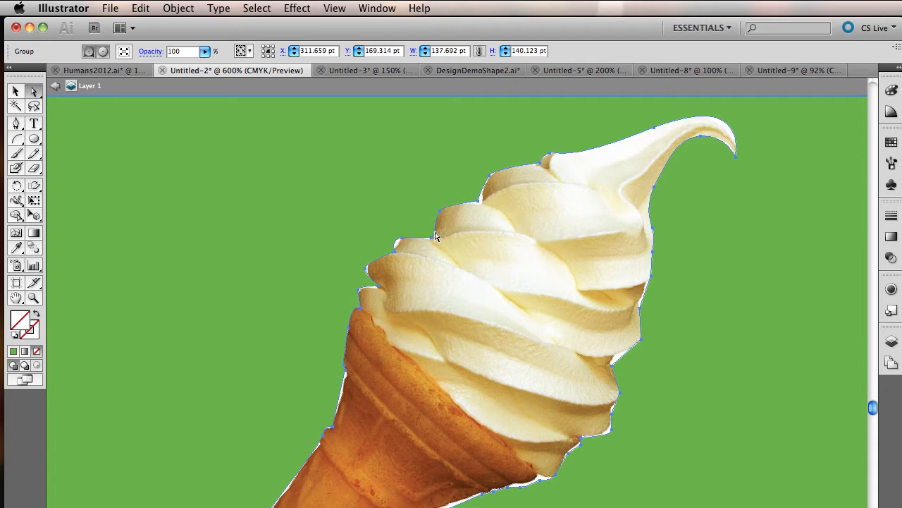
Pull the clipping path's anchor points and curves inward around the two upper notches of the swirl to hide the white fringe.
click(488, 176)
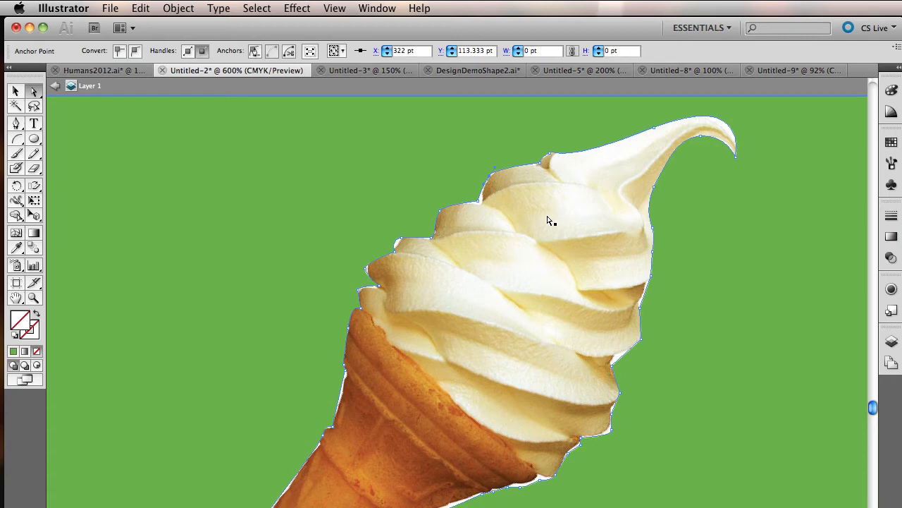
drag(479, 201, 482, 201)
drag(434, 222, 428, 223)
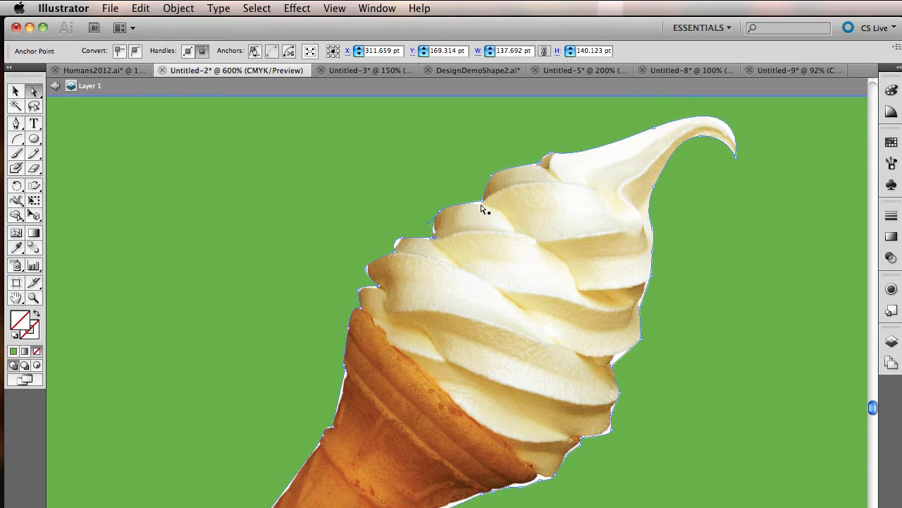
drag(483, 206, 483, 208)
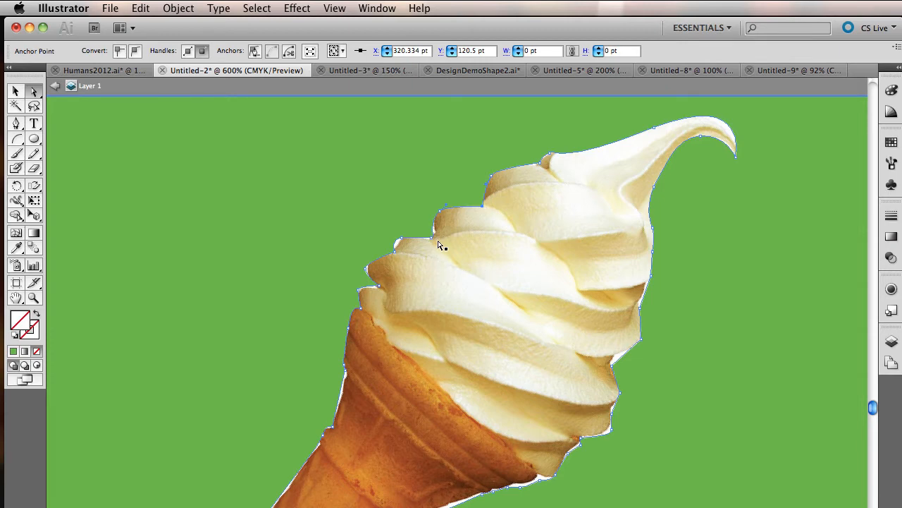
Reposition the corner anchor in the swirl's second notch and add an anchor point beside it, pulled inward against the ice cream edge.
click(452, 232)
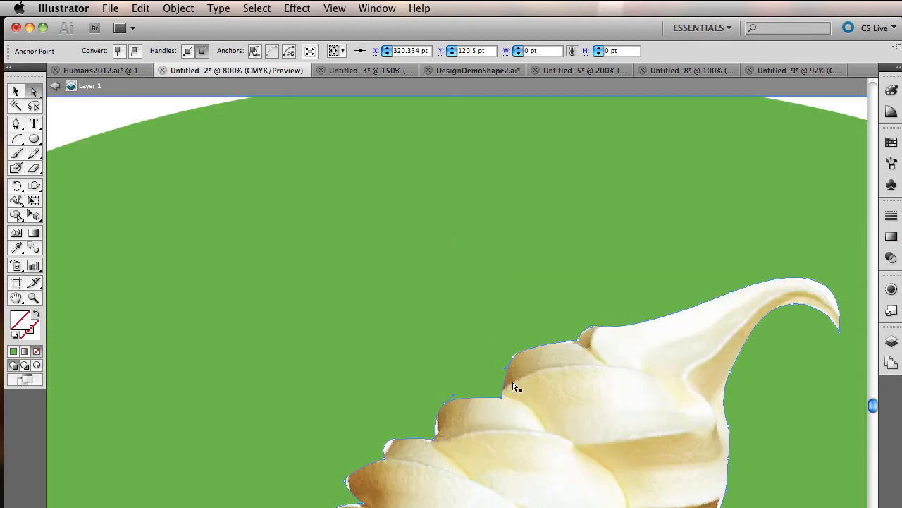
scroll(535, 454, down, 5)
scroll(534, 453, left, 5)
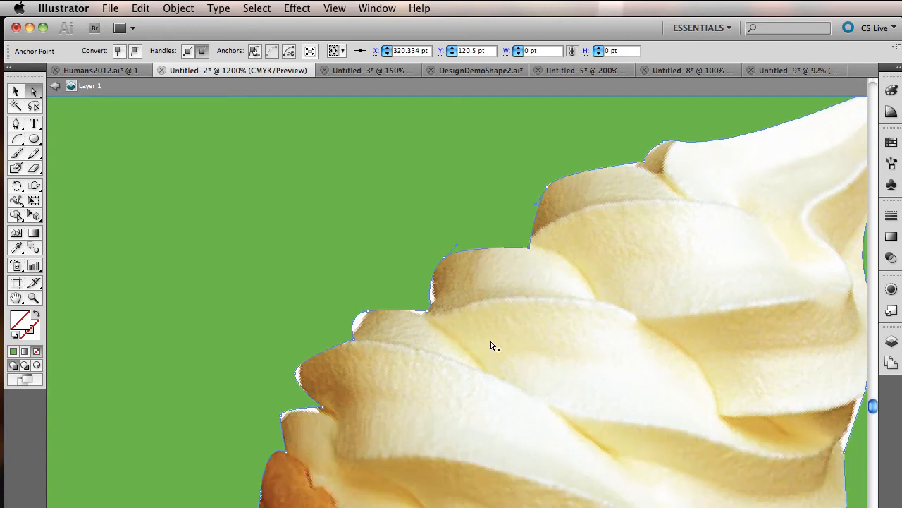
click(428, 311)
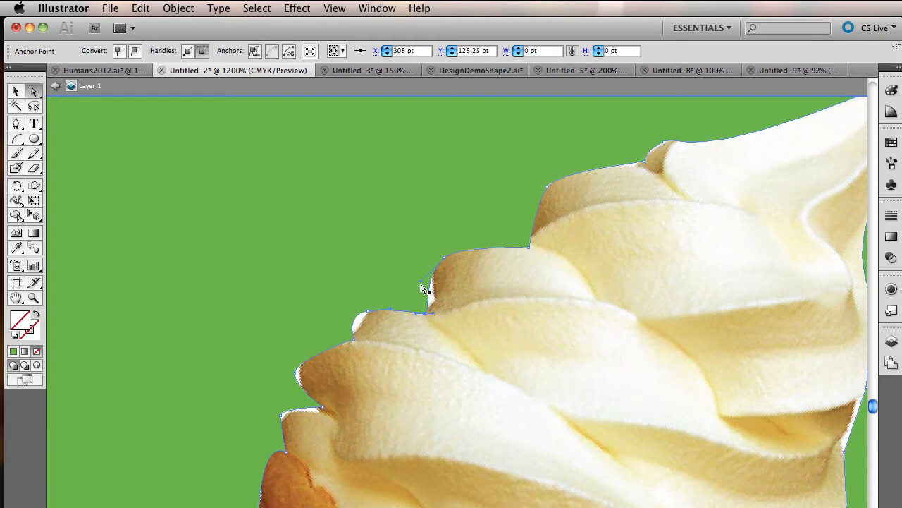
click(17, 125)
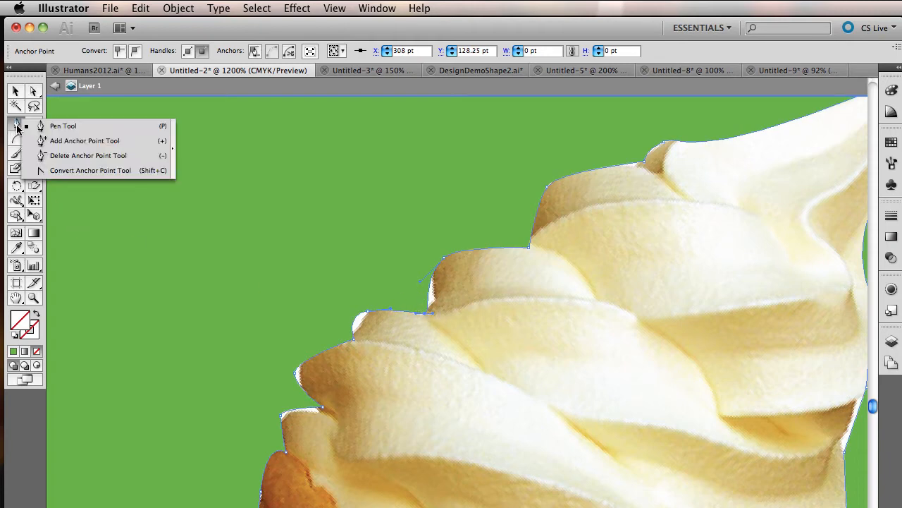
click(59, 143)
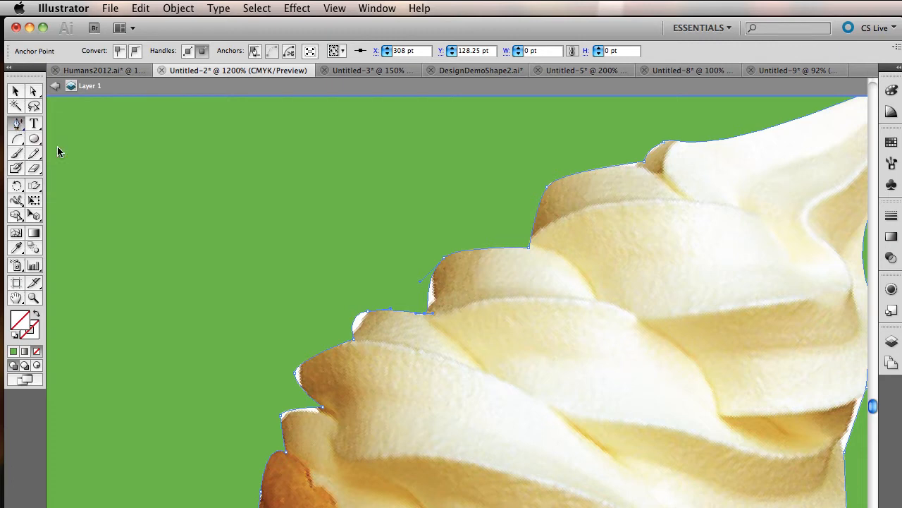
click(429, 302)
drag(428, 302, 436, 305)
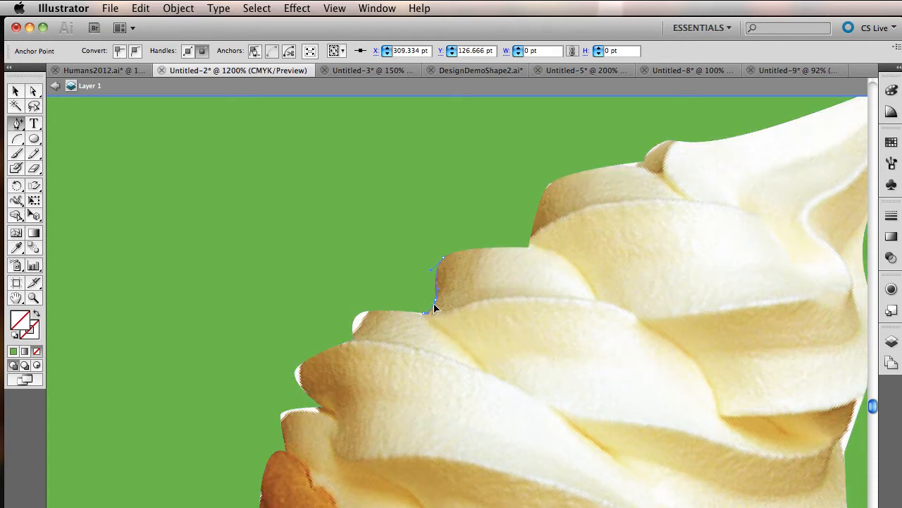
Add an anchor point on the small third scallop and pull it and the next scallop's rounded tip inward to the ice cream edge.
click(357, 323)
drag(364, 325, 366, 314)
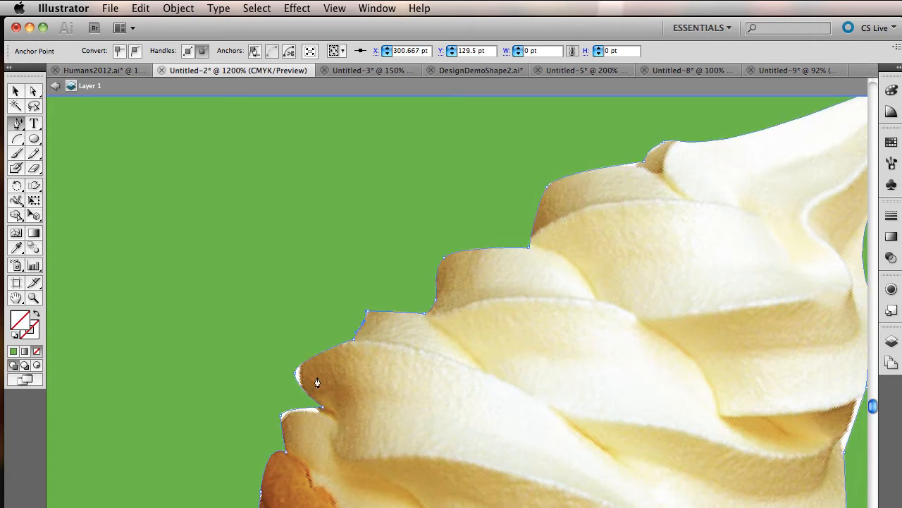
drag(296, 376, 303, 345)
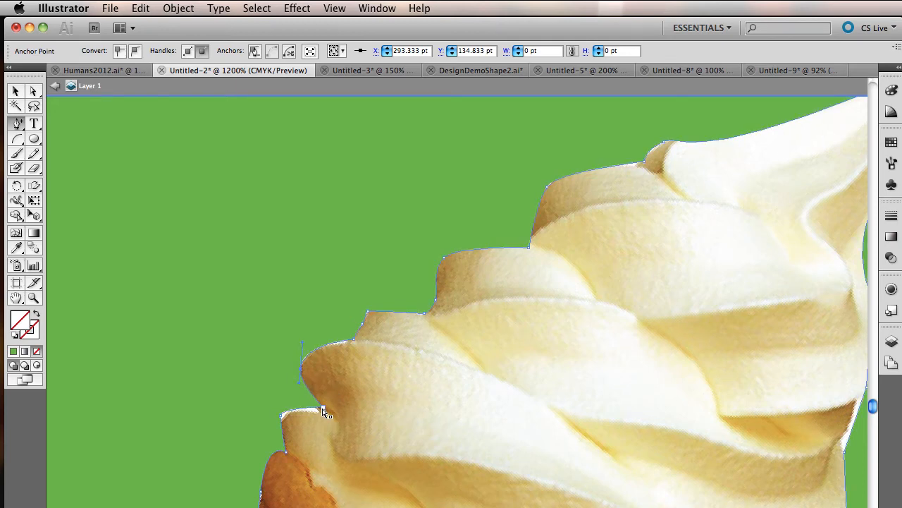
Reshape the clipping path around the lowest scallop above the cone rim, adding an anchor point to follow its corner.
drag(322, 413, 322, 427)
drag(281, 411, 317, 416)
click(310, 409)
click(281, 421)
drag(281, 422, 298, 428)
Fit the clipping path to the outer edge of the cone rim and add an anchor point just below it, pulled inward.
scroll(336, 421, down, 5)
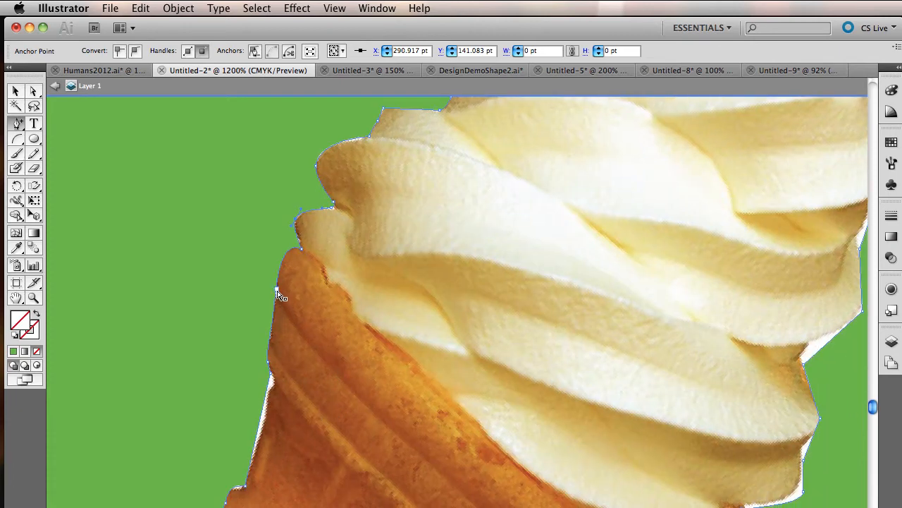
drag(280, 295, 273, 288)
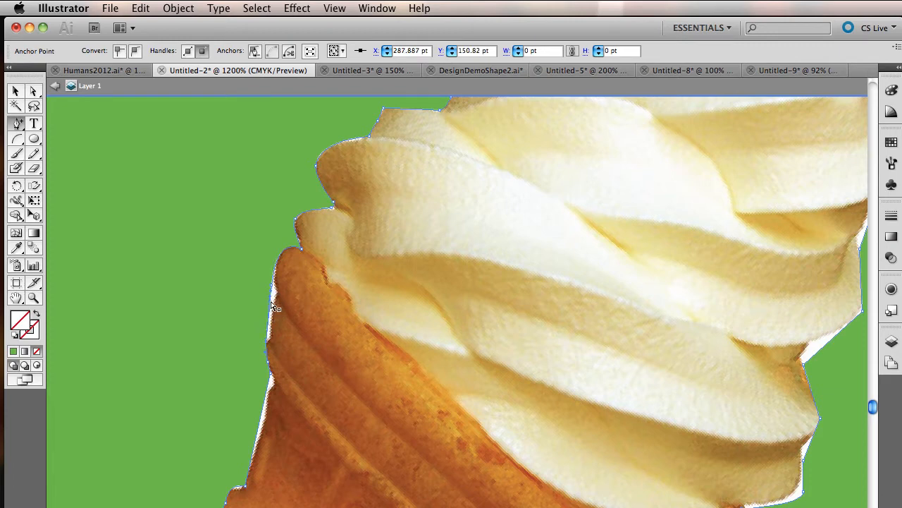
drag(271, 306, 276, 284)
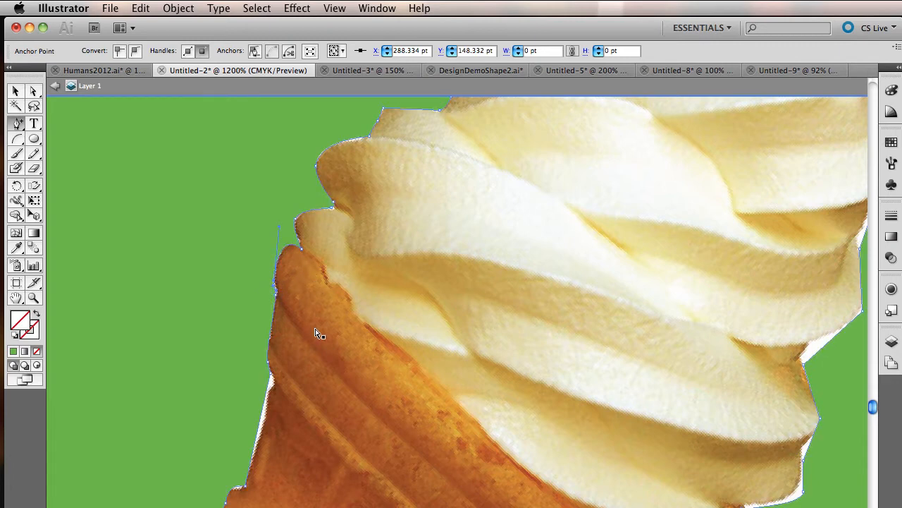
click(267, 402)
drag(267, 402, 274, 384)
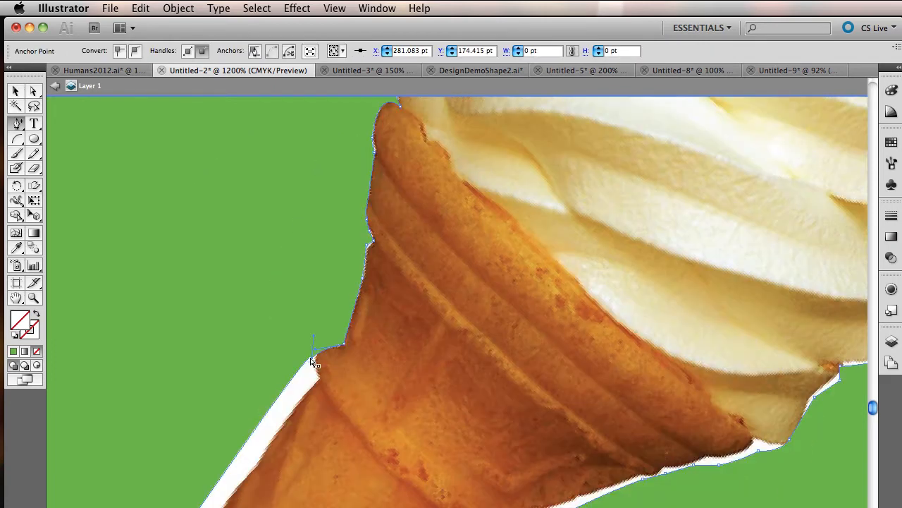
Round the clipping path around the small bulge below the cone's cup using an added anchor point.
mouse_move(311, 359)
mouse_down()
mouse_move(321, 385)
mouse_move(323, 362)
mouse_move(302, 351)
mouse_move(313, 357)
mouse_up()
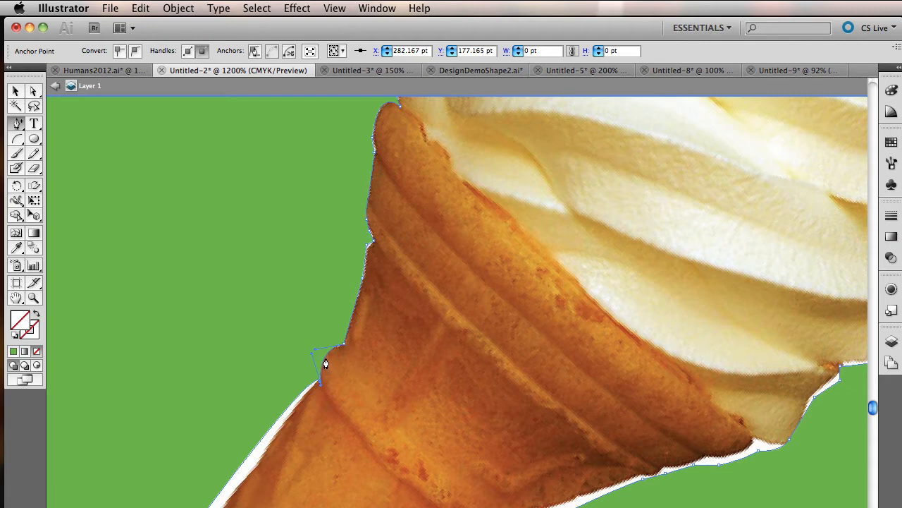
click(327, 362)
drag(327, 362, 320, 358)
Add anchor points along the upper side of the narrow cone and move them inward to trim the white sliver.
drag(230, 481, 423, 299)
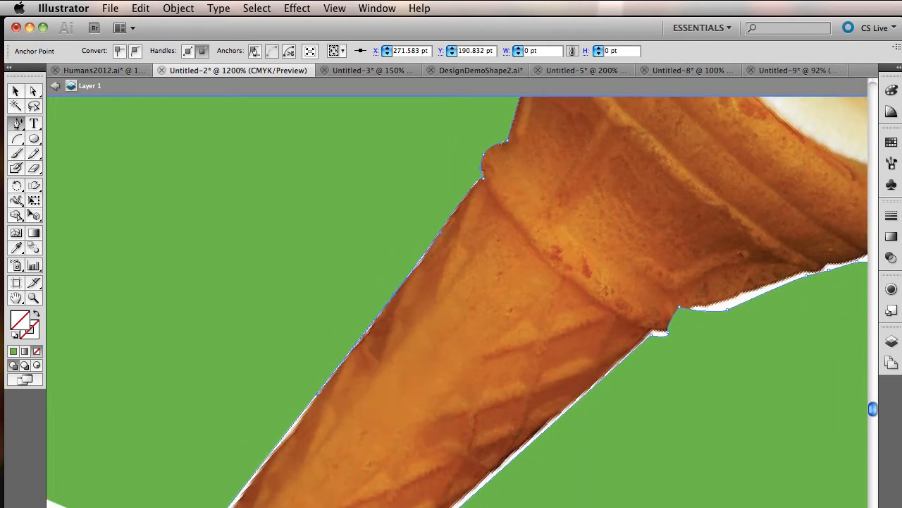
click(293, 430)
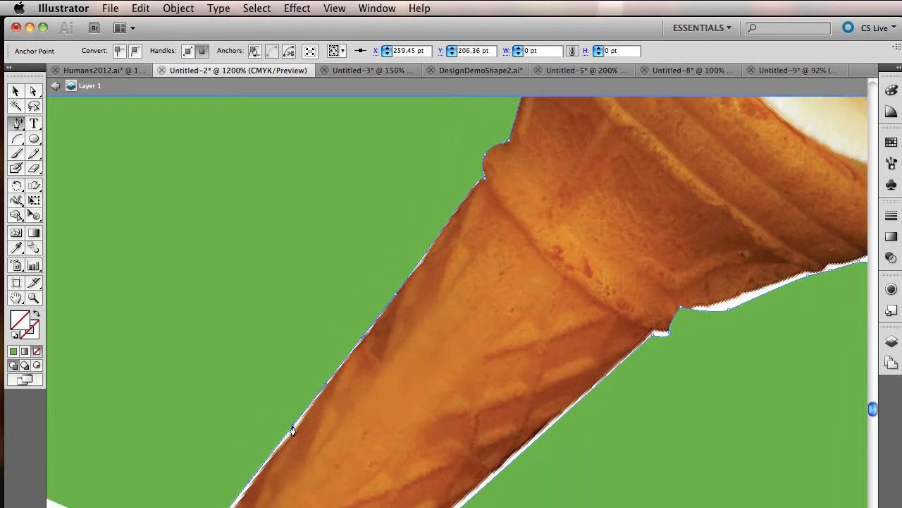
click(325, 389)
drag(292, 426, 297, 431)
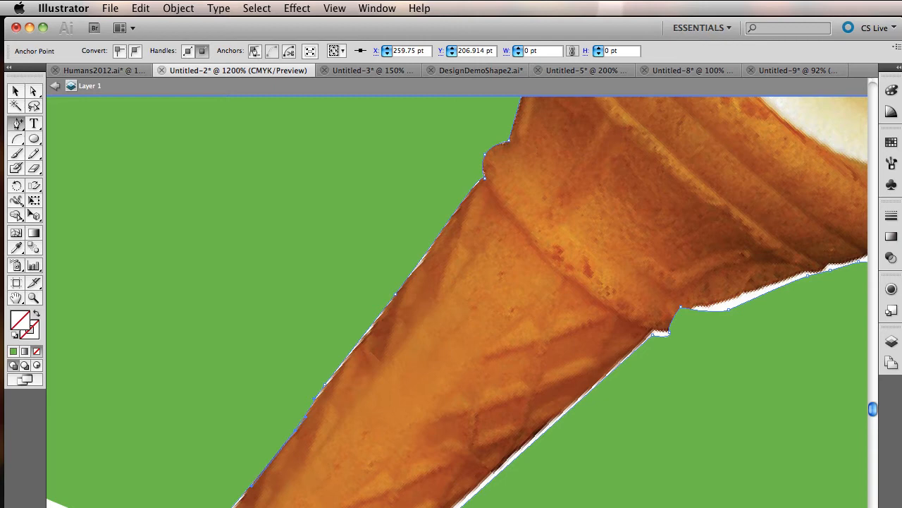
drag(251, 486, 251, 486)
Examine the whole clipped ice cream against the green ellipse for leftover white fringe along its outline.
alt+super+click(319, 474)
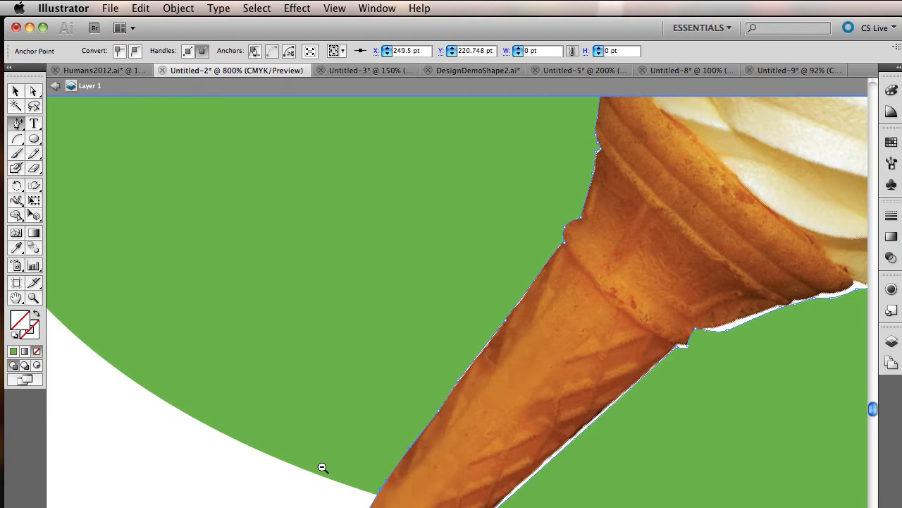
alt+super+click(493, 380)
alt+super+click(493, 380)
scroll(494, 385, right, 4)
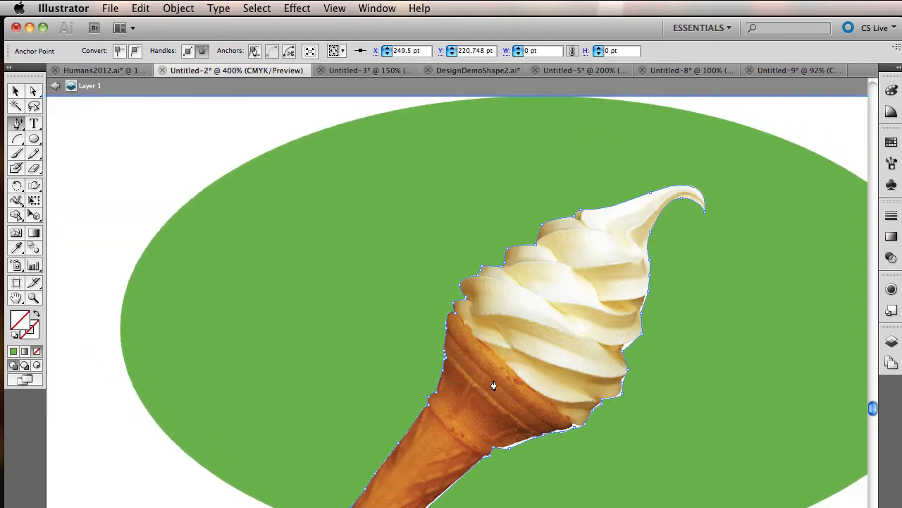
scroll(494, 385, down, 1)
scroll(493, 384, down, 2)
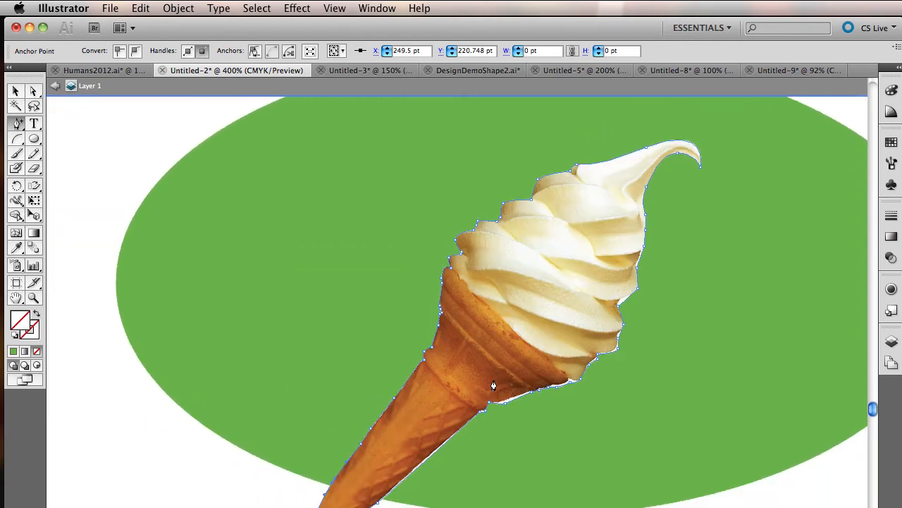
scroll(494, 385, right, 1)
scroll(494, 385, up, 2)
scroll(494, 385, right, 2)
scroll(494, 385, down, 2)
scroll(494, 385, right, 1)
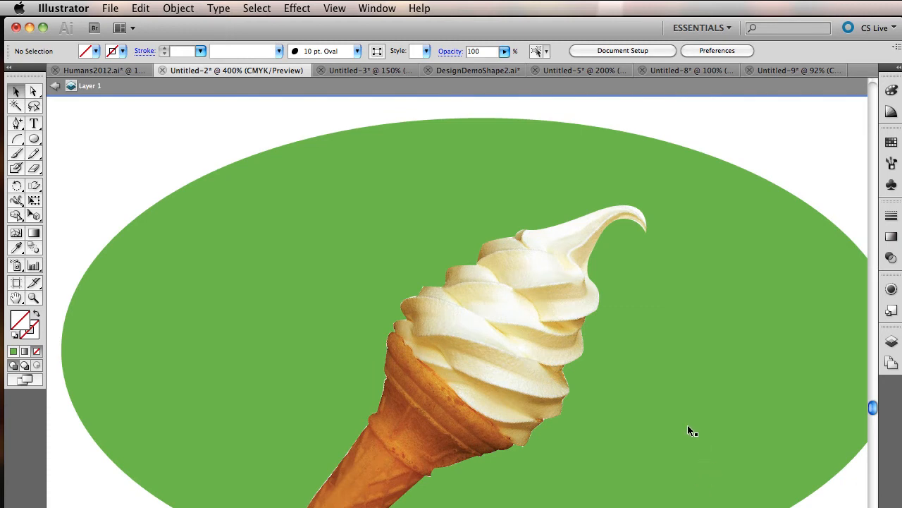
click(569, 388)
scroll(547, 335, down, 3)
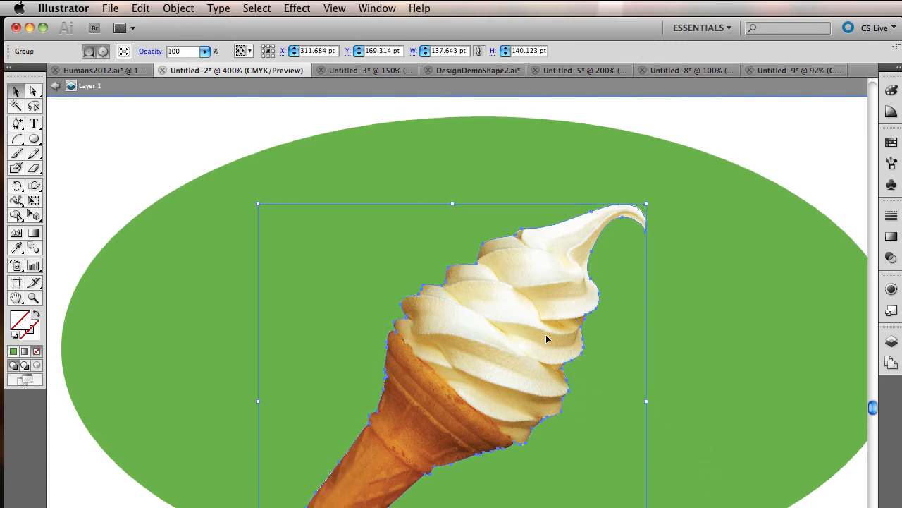
scroll(546, 335, left, 5)
scroll(546, 339, up, 5)
scroll(546, 339, right, 2)
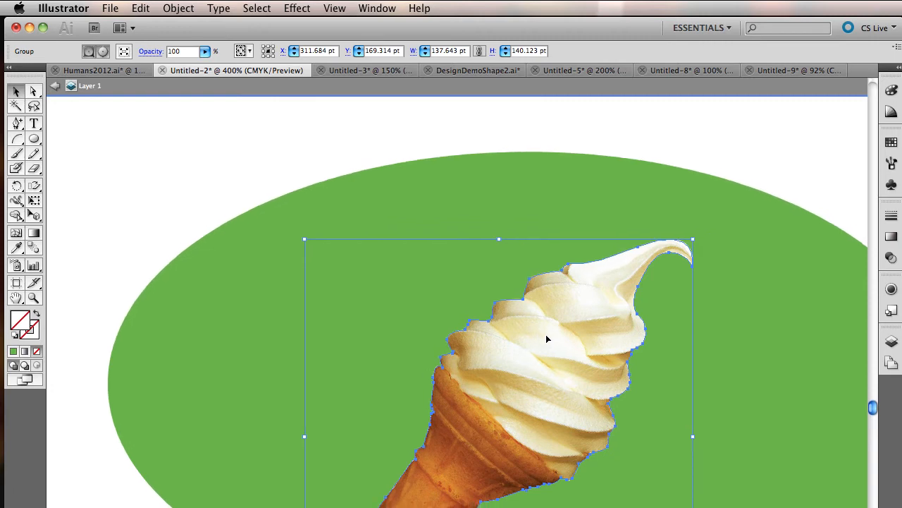
scroll(547, 338, down, 3)
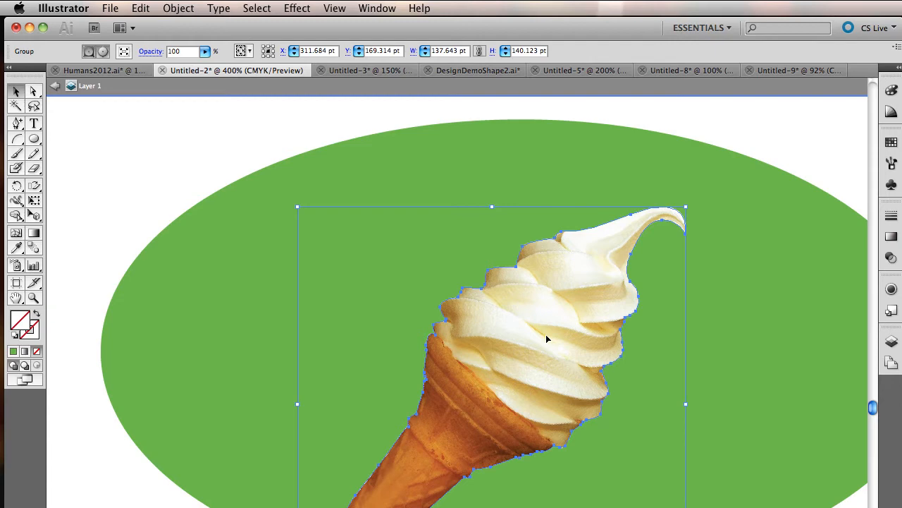
Paste a copy of the ice cream's clipping path and select it in Outline view before returning to Preview.
key(super+v)
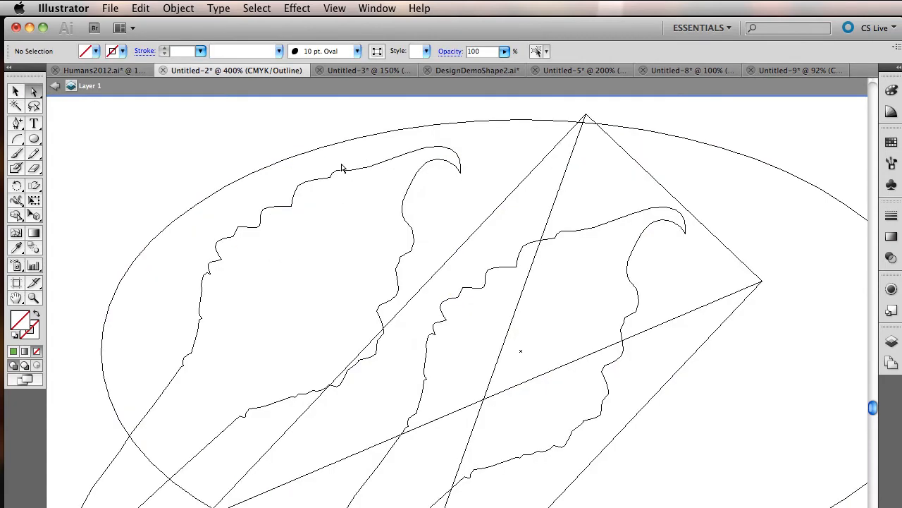
click(16, 91)
click(306, 186)
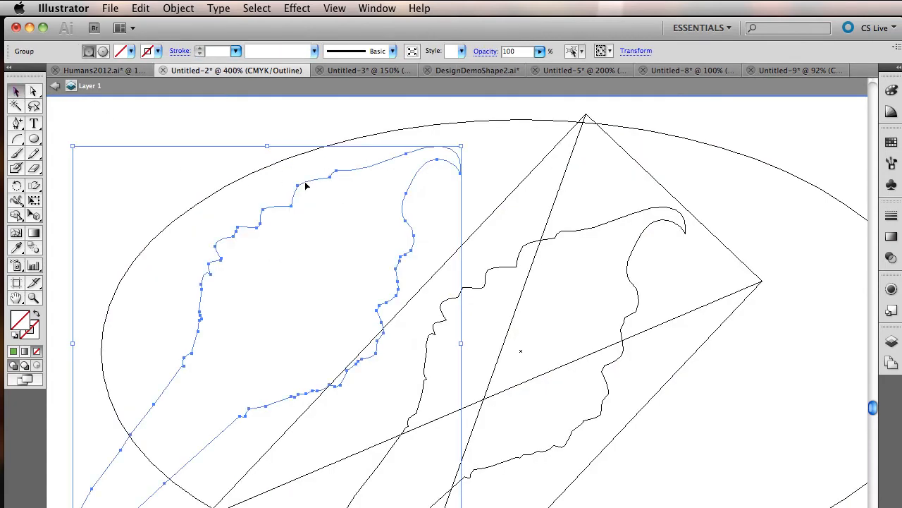
key(super+shift+b)
key(super+y)
key(super+shift+b)
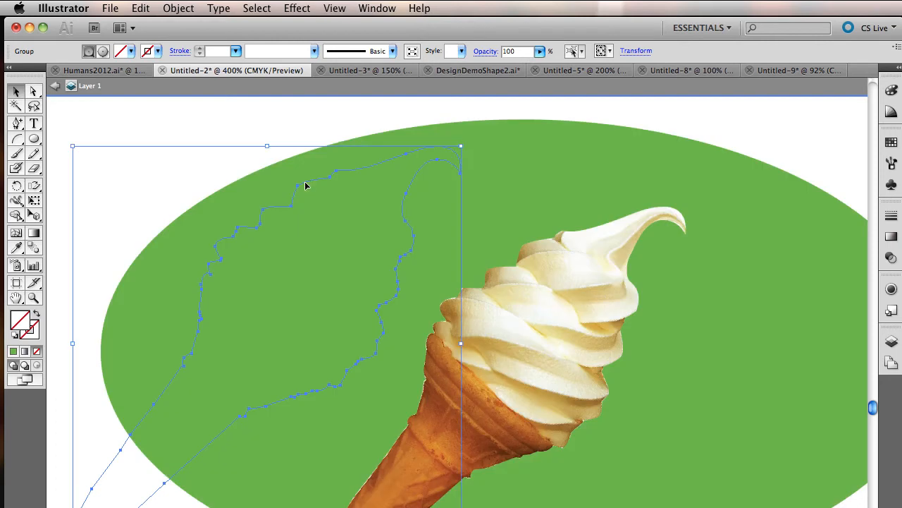
Give the pasted outline path a 2 pt stroke.
click(892, 215)
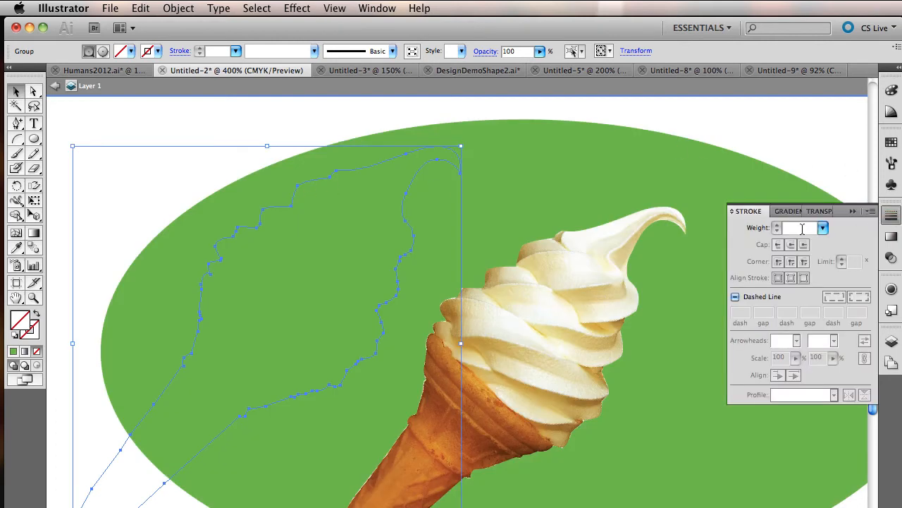
click(823, 227)
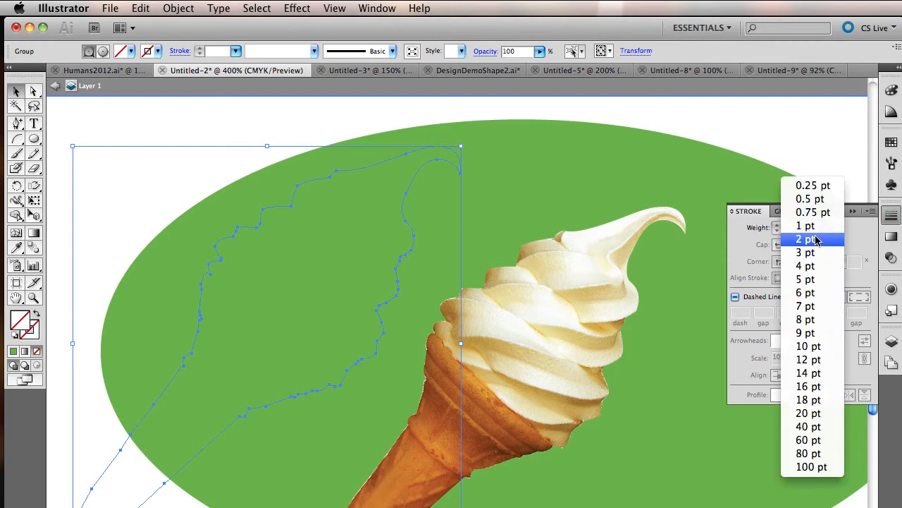
click(814, 241)
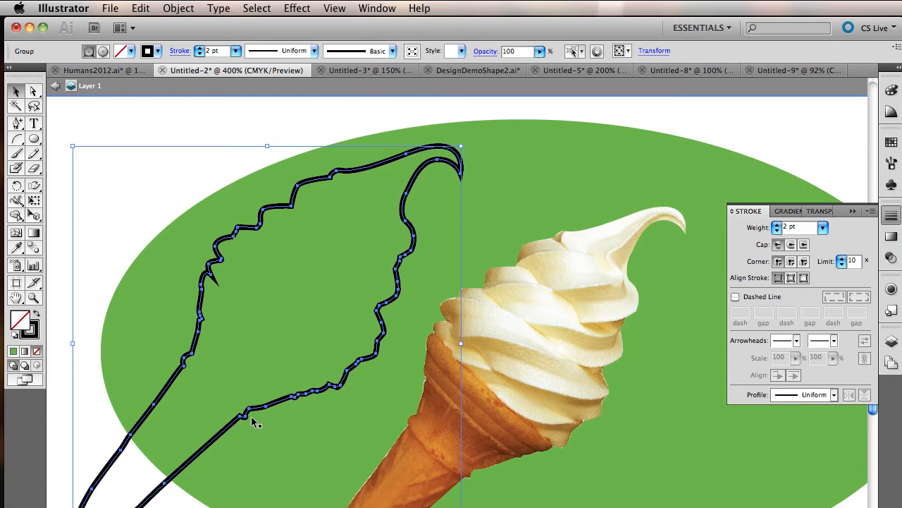
Move the stroked outline over the clipped ice cream so it borders the image, and deselect it.
key(super+h)
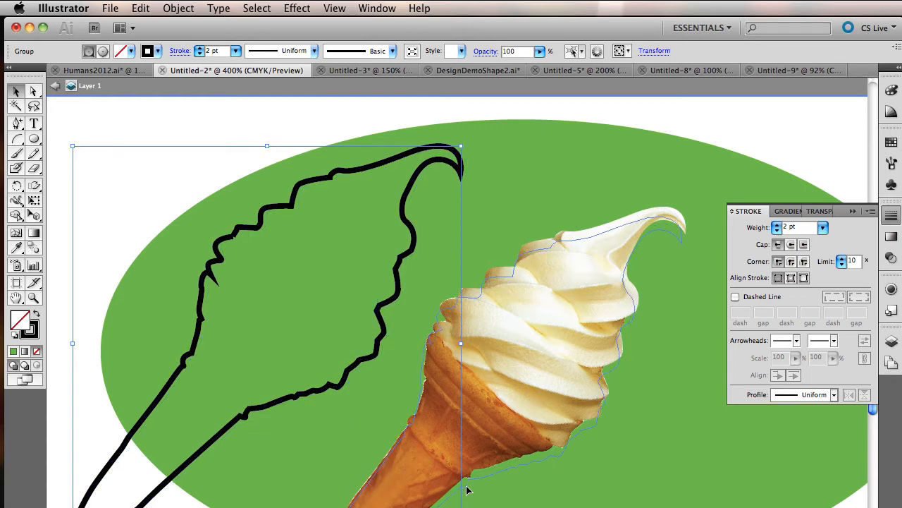
drag(471, 479, 468, 479)
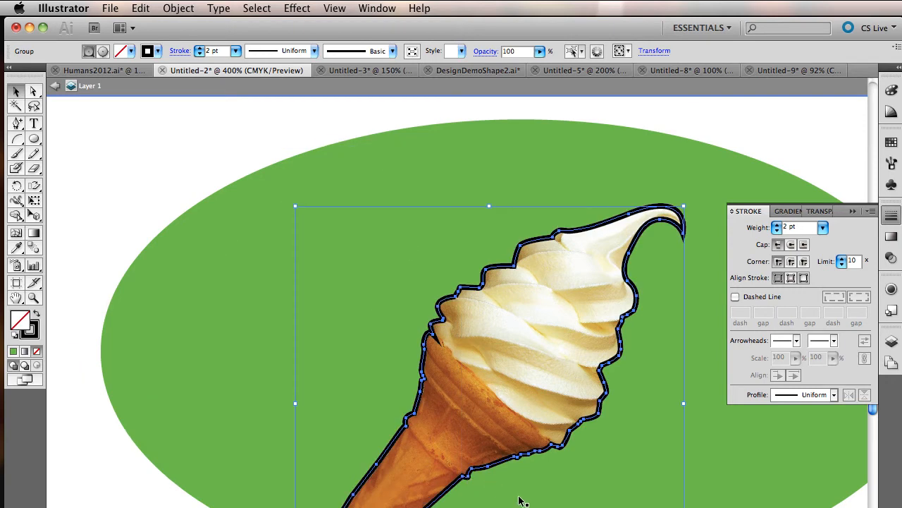
click(639, 401)
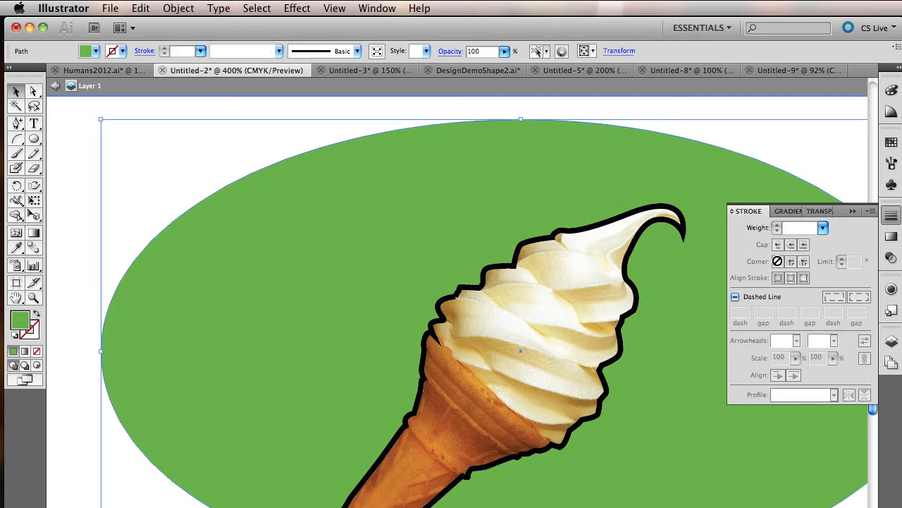
Select the clipped ice cream group inside its black outline and paste a copy of it above the original.
click(684, 233)
click(775, 226)
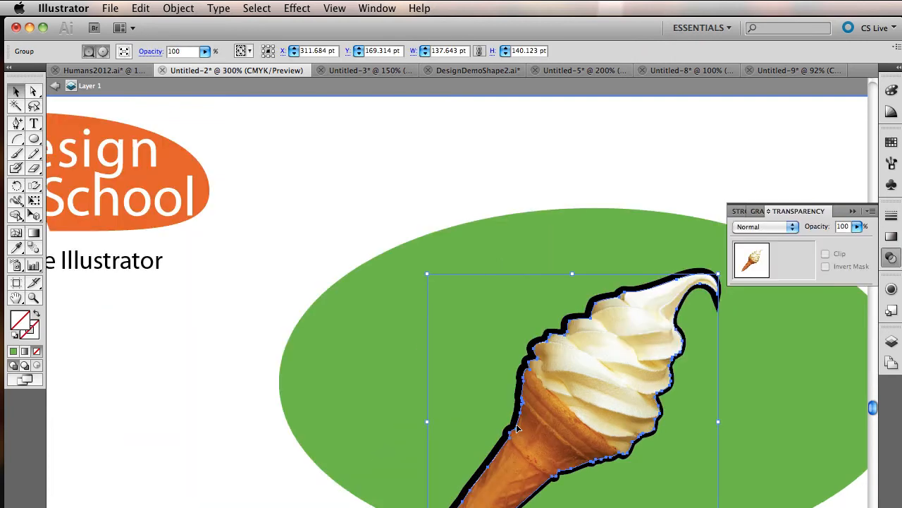
key(super+shift+b)
key(super+shift+b)
key(super+shift+b)
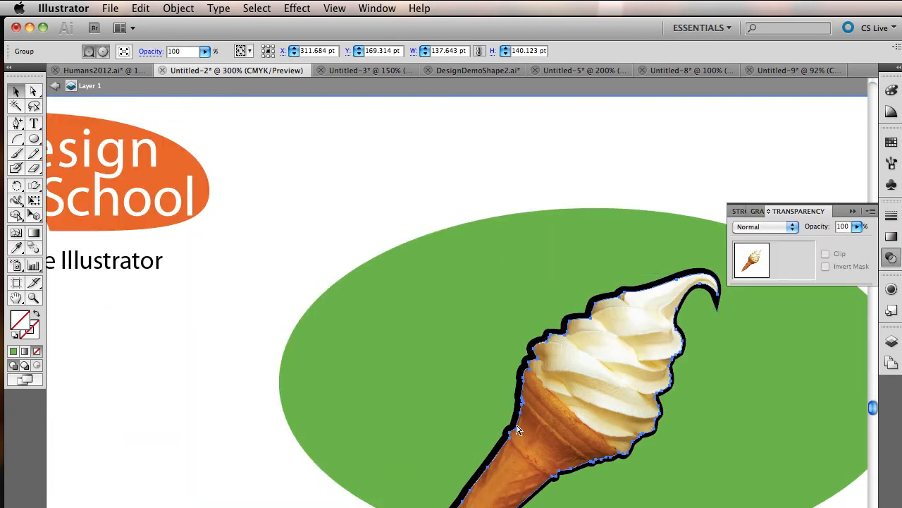
key(super+v)
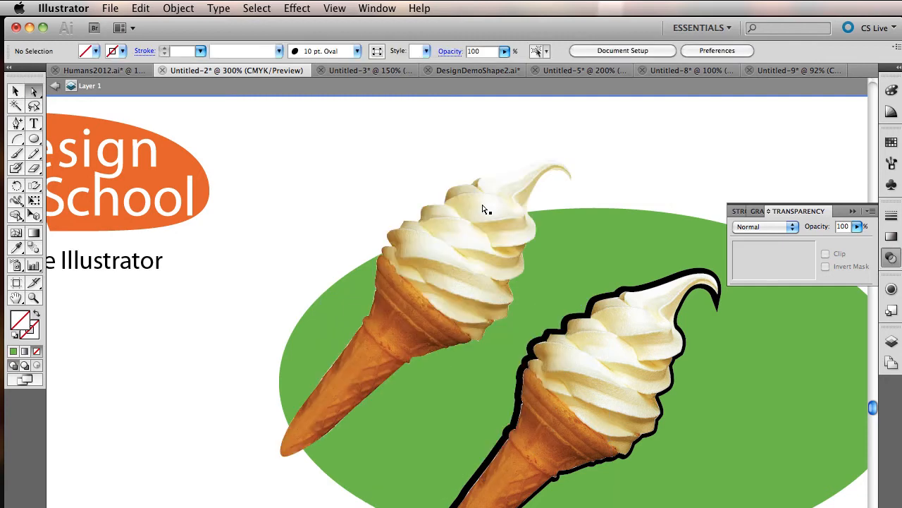
Delete the photo inside the pasted copy and select its leftover clipping path in Outline view before returning to Preview.
click(483, 208)
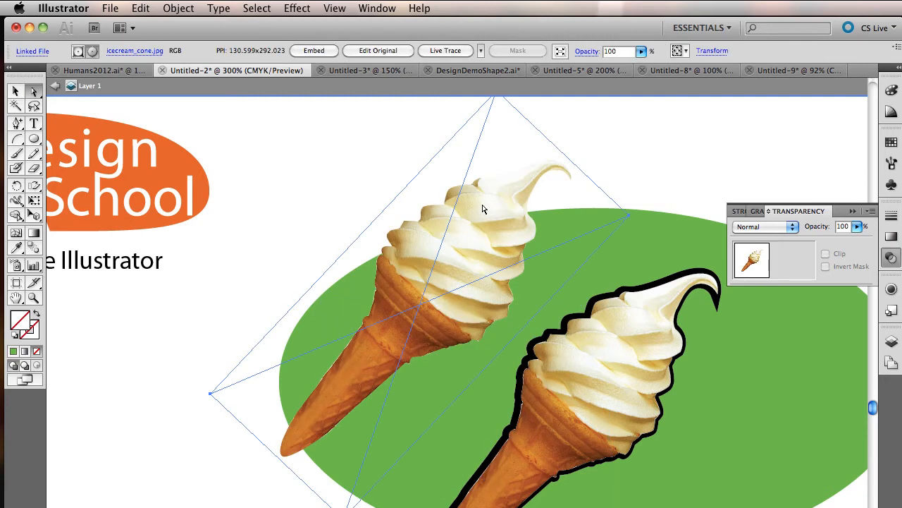
key(super+shift+a)
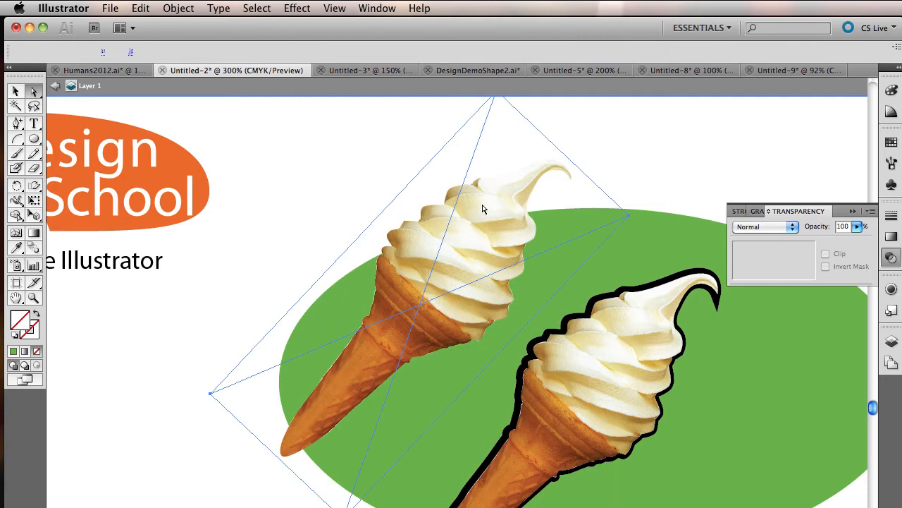
key(super+y)
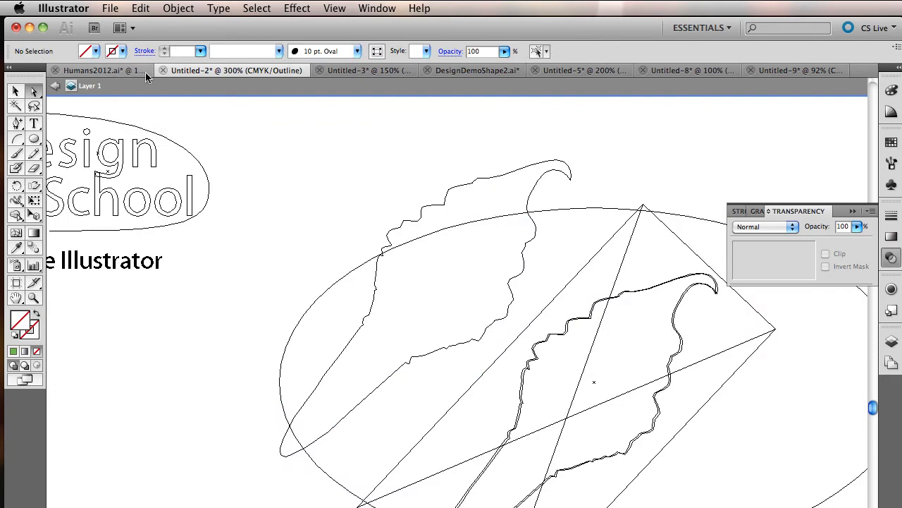
click(15, 92)
click(477, 183)
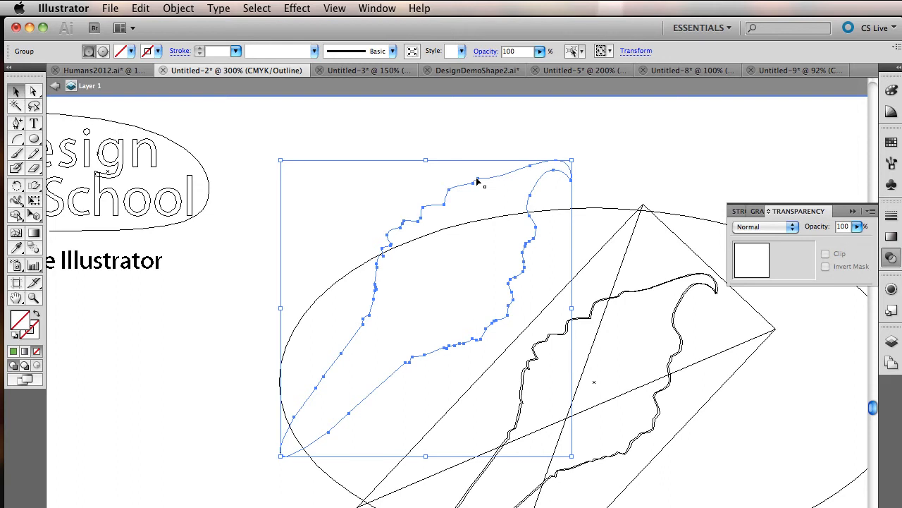
key(super+y)
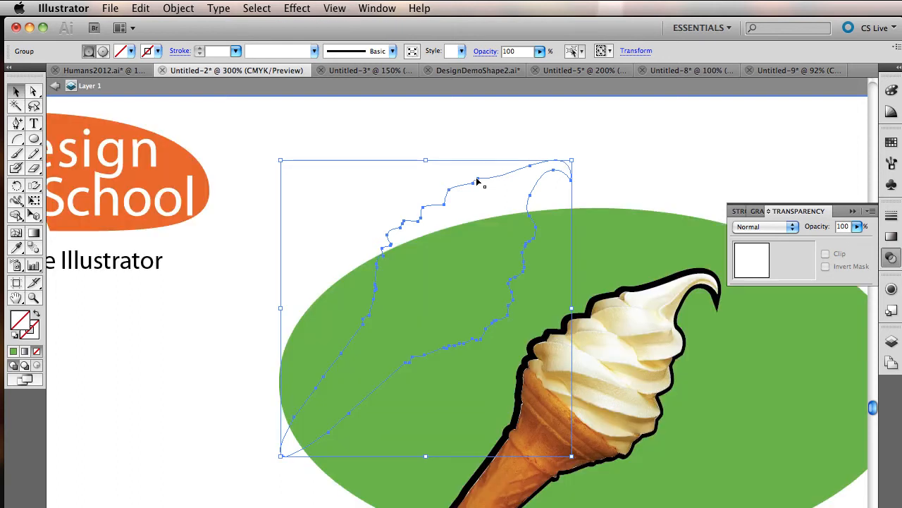
Fill the ice cream-shaped path with purple, C 44.71, M 80.39, Y 0, K 0.
click(19, 319)
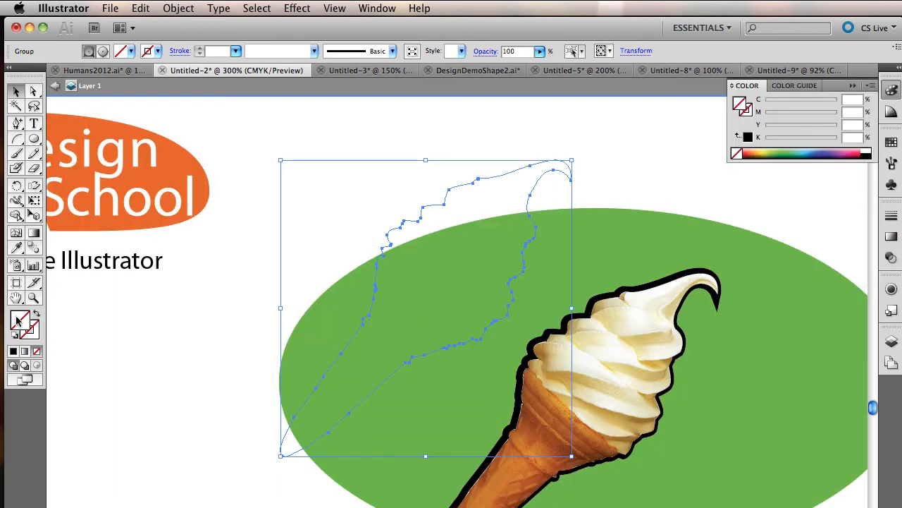
double_click(18, 319)
click(823, 242)
click(819, 150)
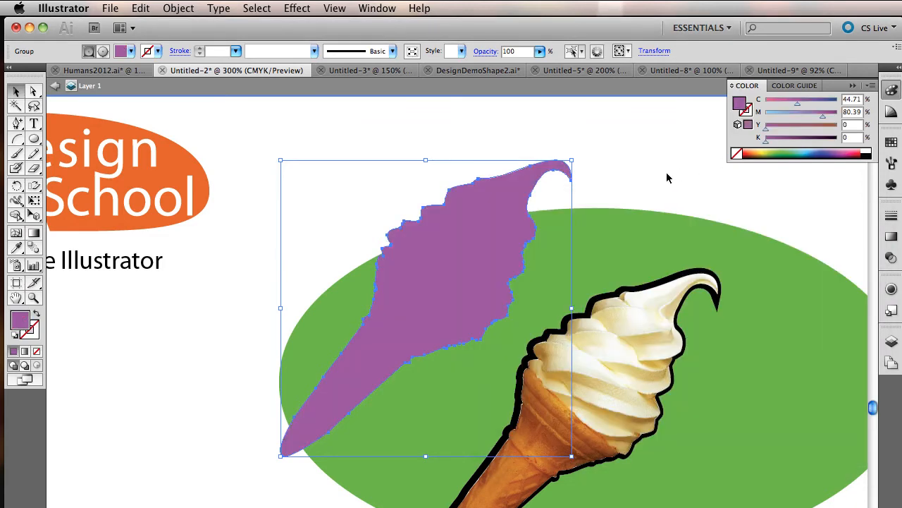
Move the purple silhouette down and to the right so it overlaps the outlined ice cream.
key(shift+Down)
key(shift+Down)
key(shift+Down)
key(shift+Down)
key(shift+Down)
key(shift+Right)
key(shift+Right)
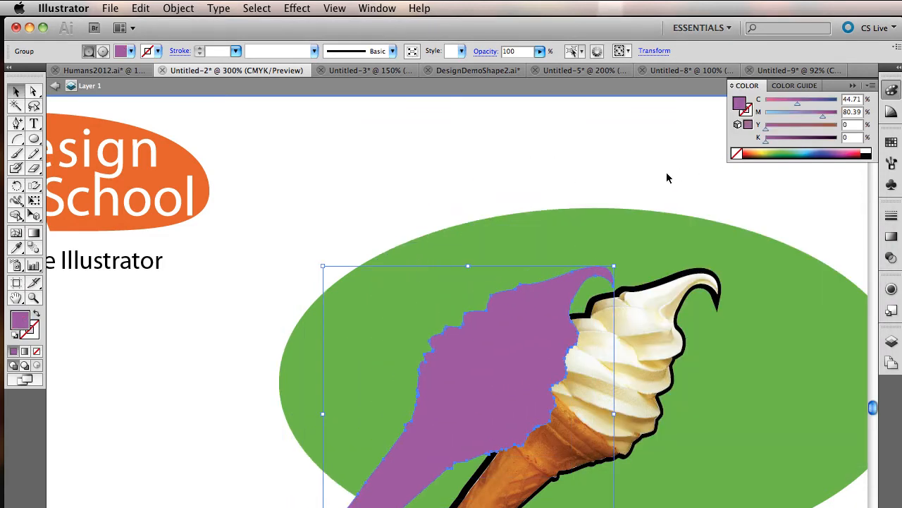
Send the purple silhouette to the back, send the green ellipse behind it, and clear the selection.
key(super+shift+bracketleft)
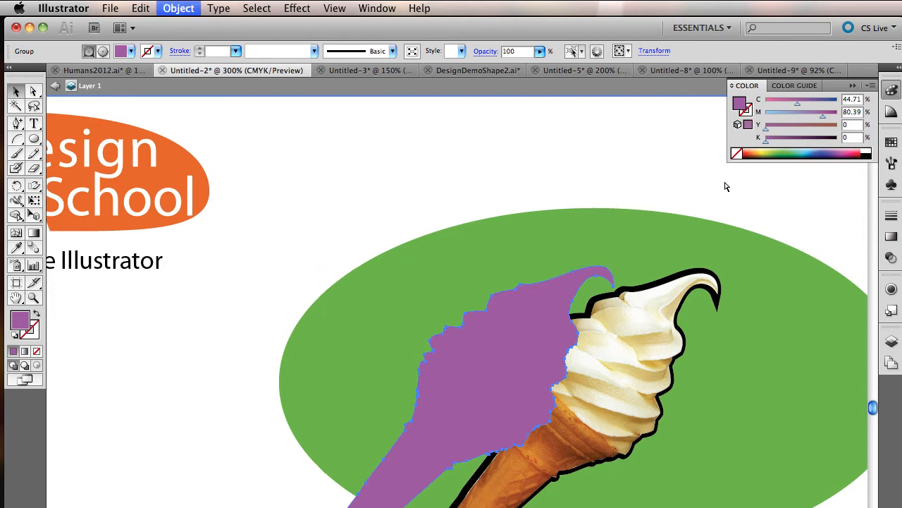
click(702, 234)
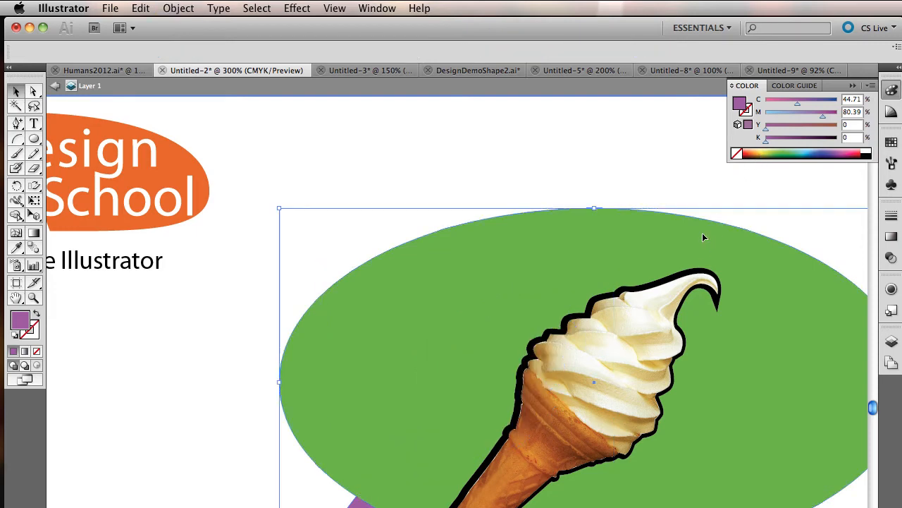
click(702, 238)
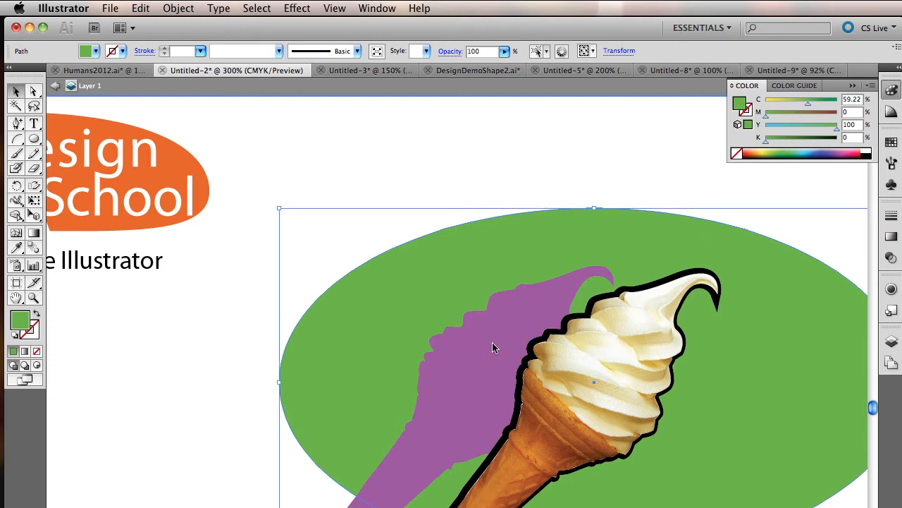
key(a)
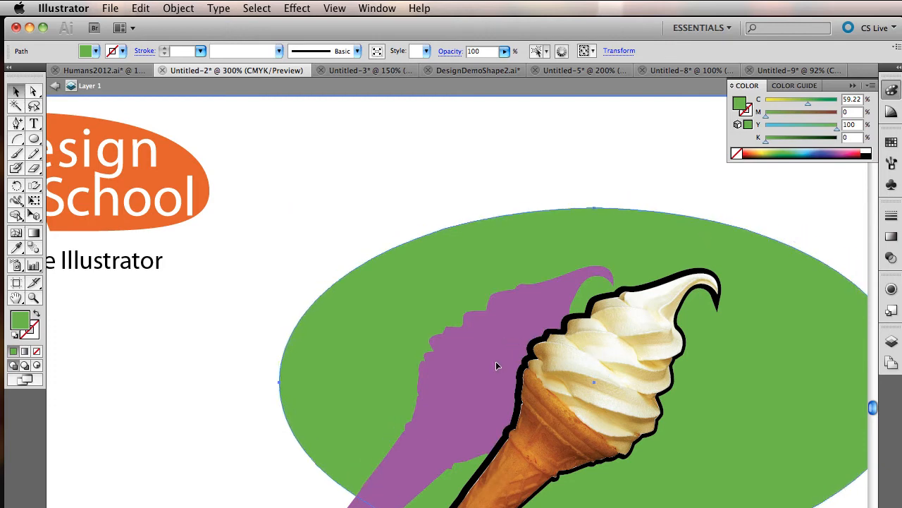
key(shift+super+a)
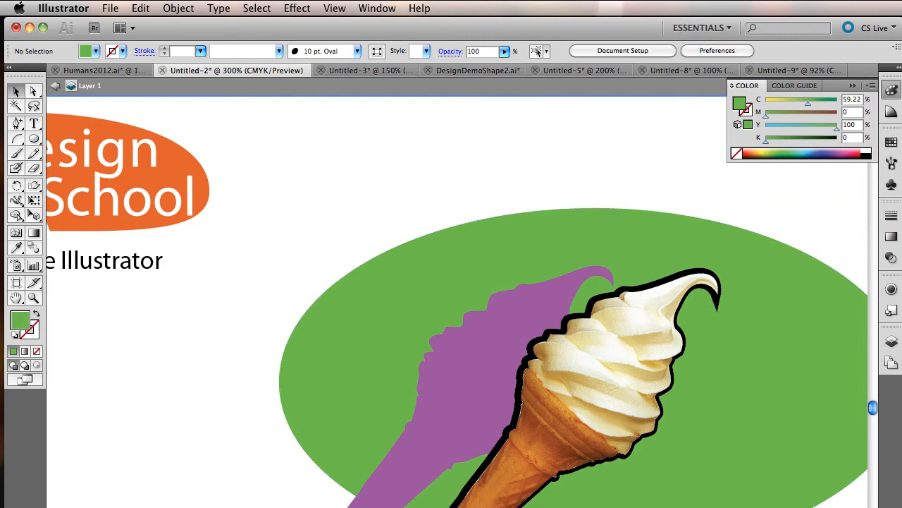
Nudge the purple silhouette right and slightly up so it sits behind the ice cream like a cast shadow.
click(470, 373)
key(shift+Right)
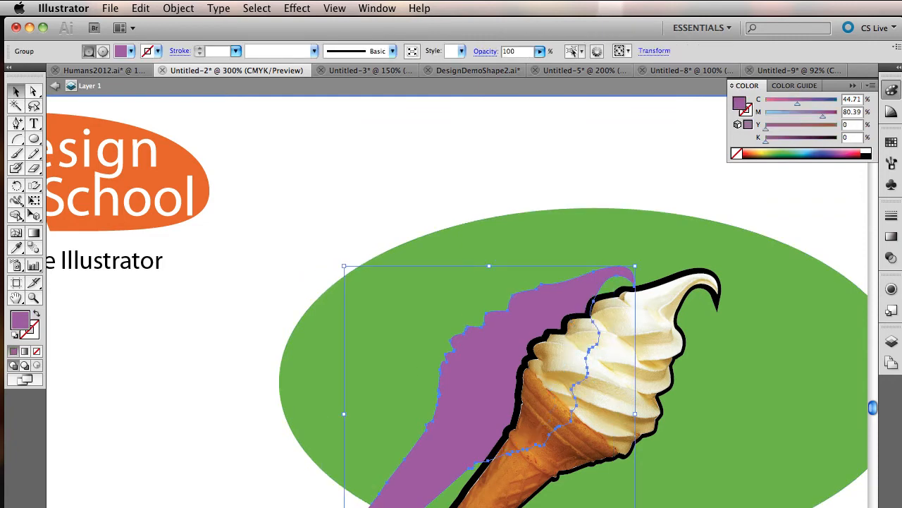
key(Up)
key(Up)
key(Up)
key(Up)
key(Up)
key(Up)
key(Up)
key(Up)
key(Up)
key(Right)
key(Right)
key(Right)
key(Right)
key(Right)
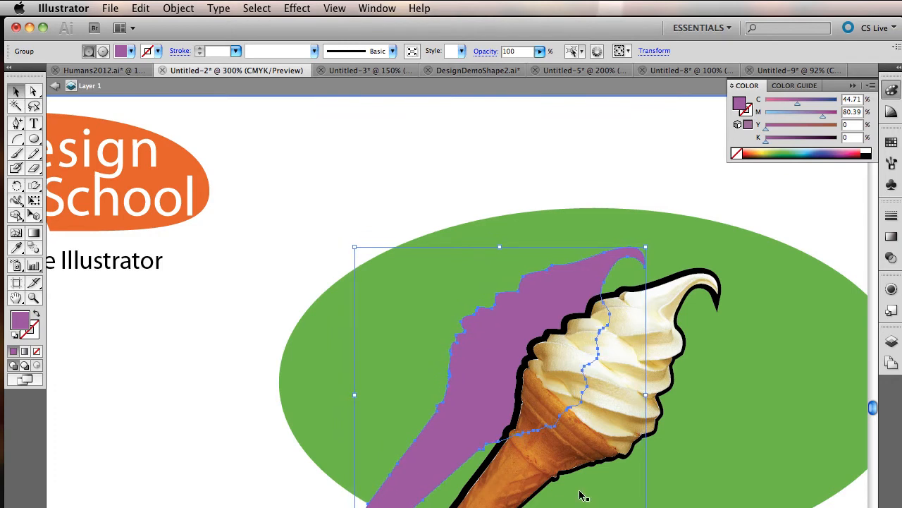
Lower the purple silhouette's opacity so the green ellipse shows through it.
click(892, 259)
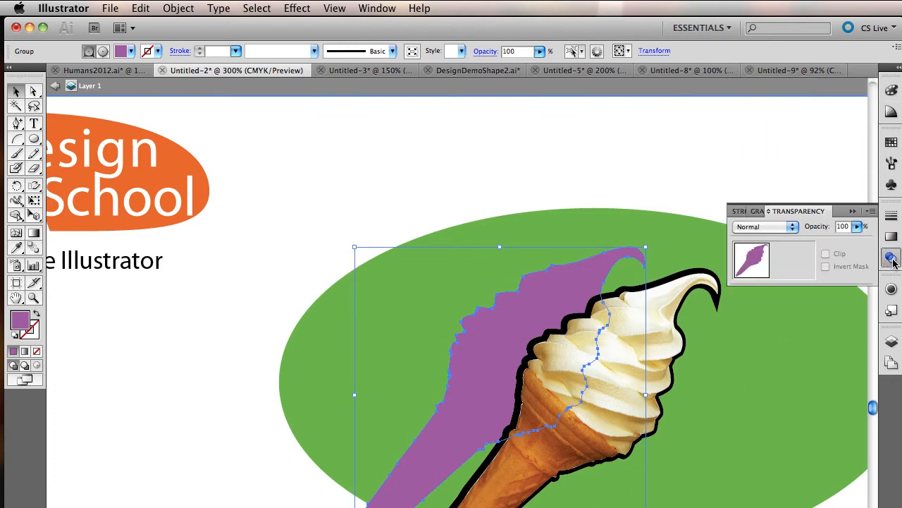
click(857, 226)
drag(829, 247, 803, 241)
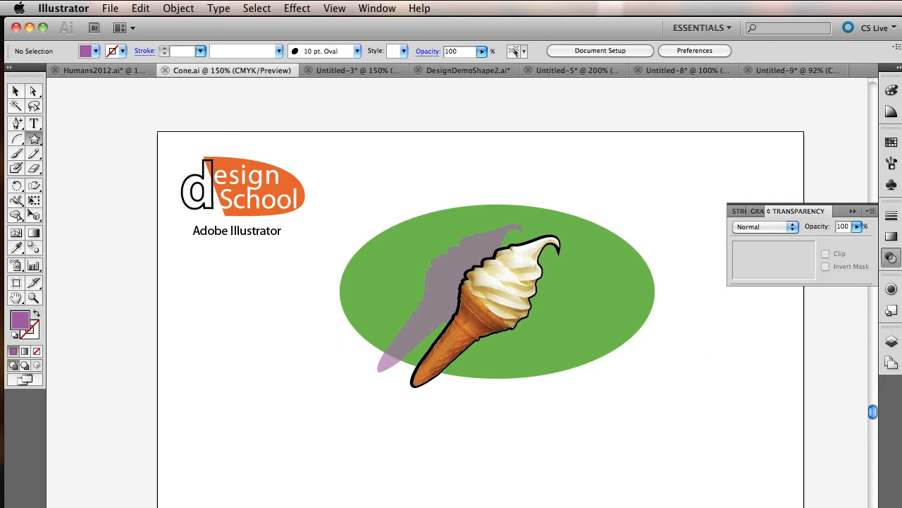
Draw a five-pointed purple star with an outer radius of about 44 pt, and add a 3-point star as a triangle beside it.
drag(292, 380, 327, 416)
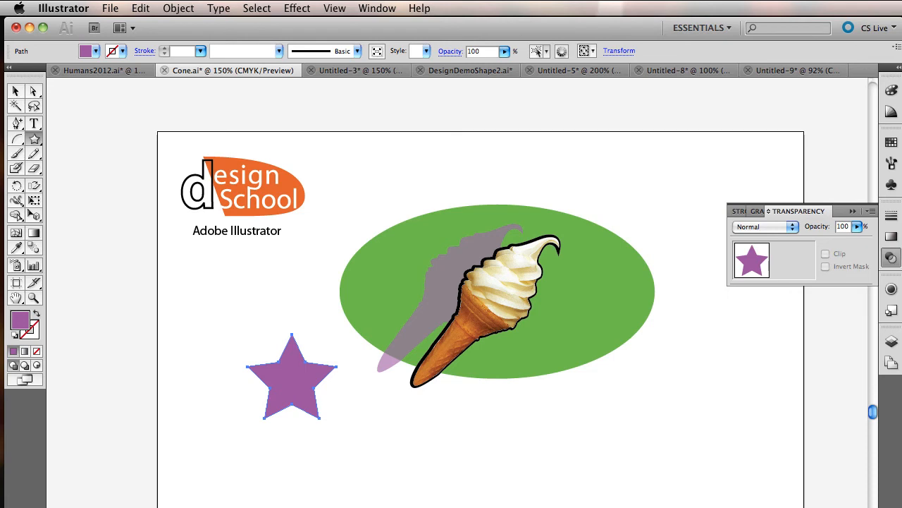
click(373, 423)
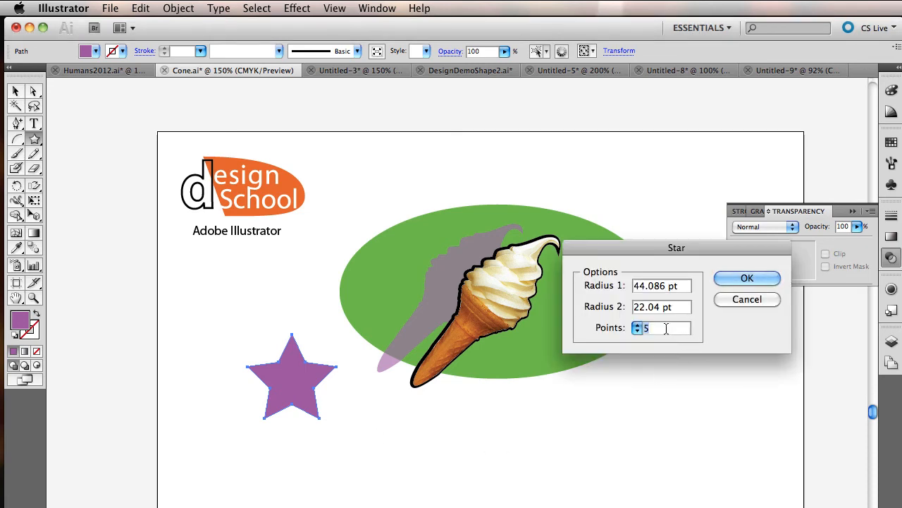
text(3)
click(731, 278)
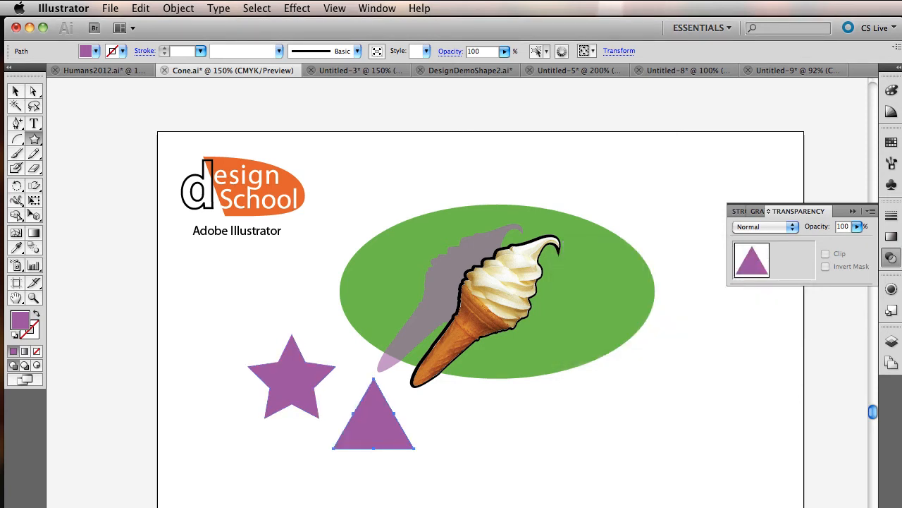
Resize the purple triangle into a tall, narrow spike standing between the star and the green ellipse.
click(16, 91)
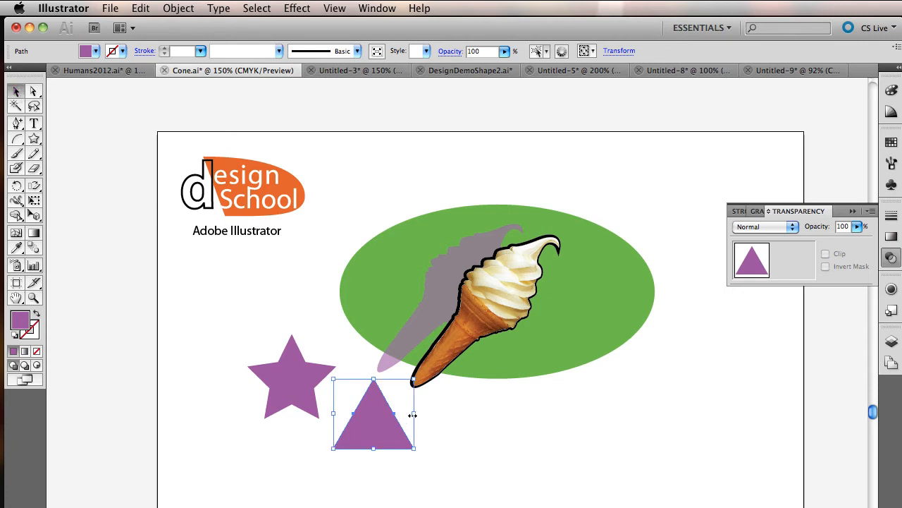
drag(412, 415, 356, 411)
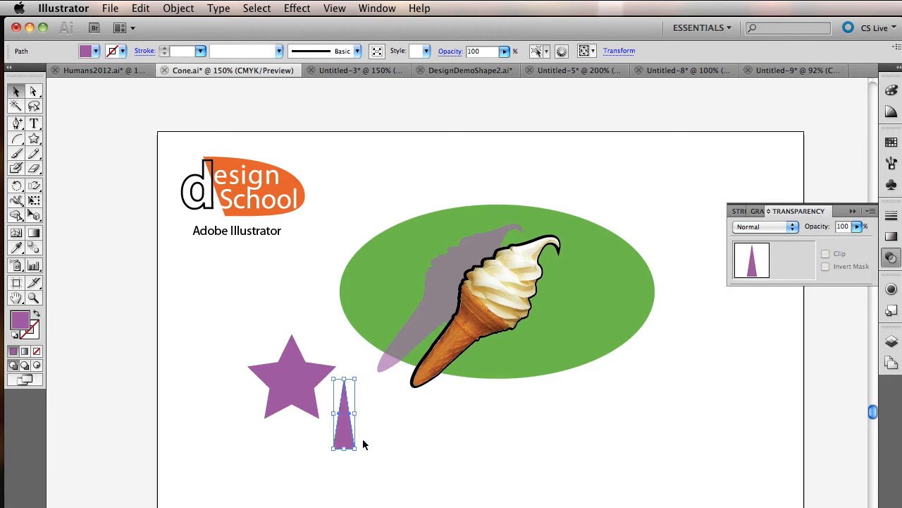
drag(344, 448, 344, 507)
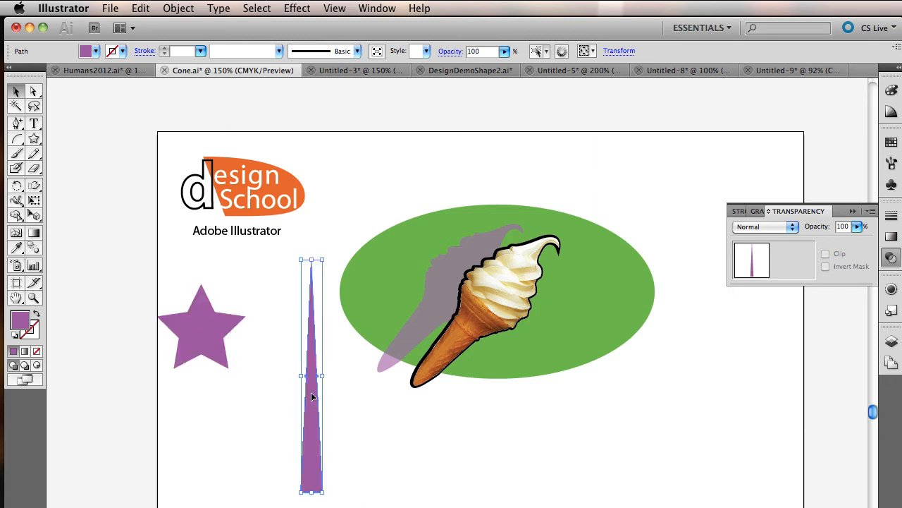
drag(323, 376, 337, 376)
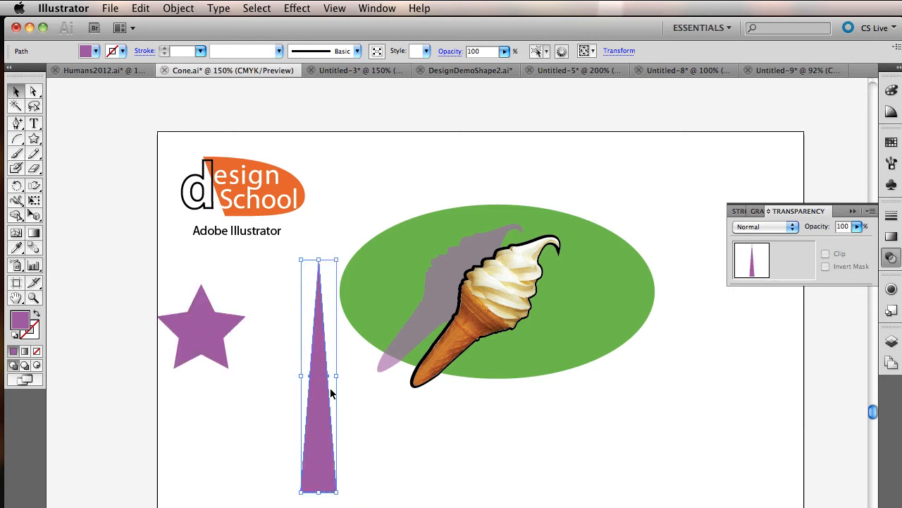
Create a copy of the spike rotated 17° around its upper tip.
key(r)
click(318, 259)
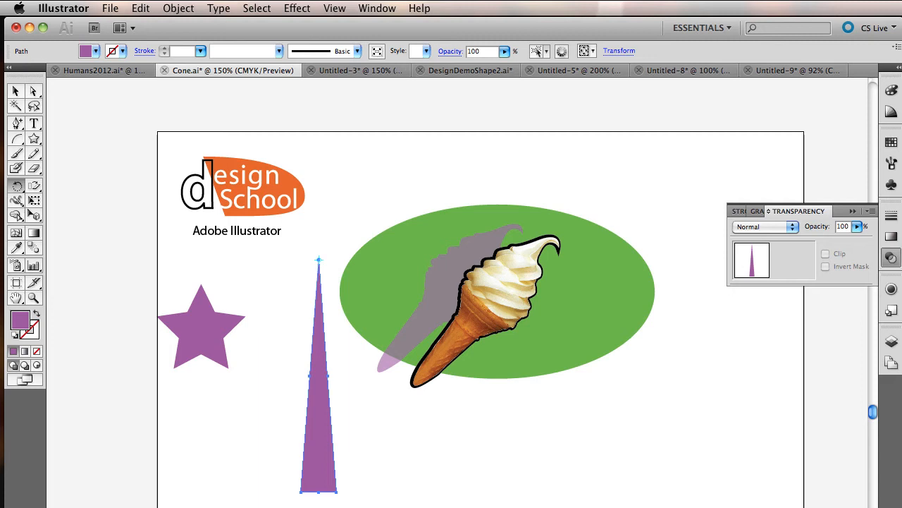
key(v)
key(a)
alt+click(317, 261)
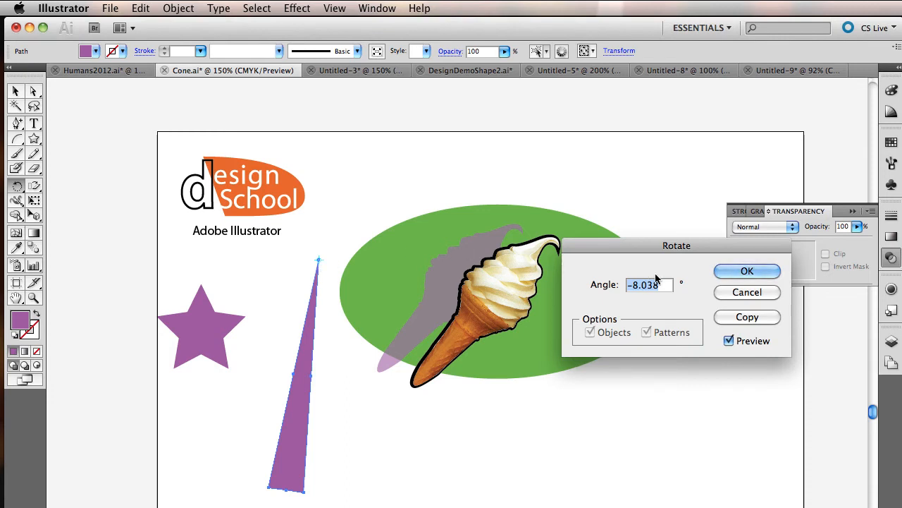
text(17)
click(739, 318)
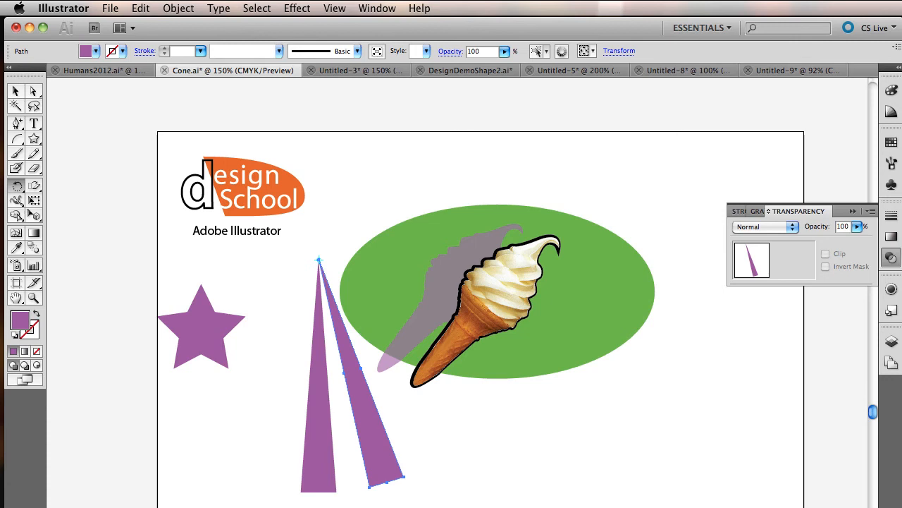
Repeat the rotated copy of the spike around its tip until the spikes form a full circular burst, and clear the selection.
key(v)
key(ctrl+d)
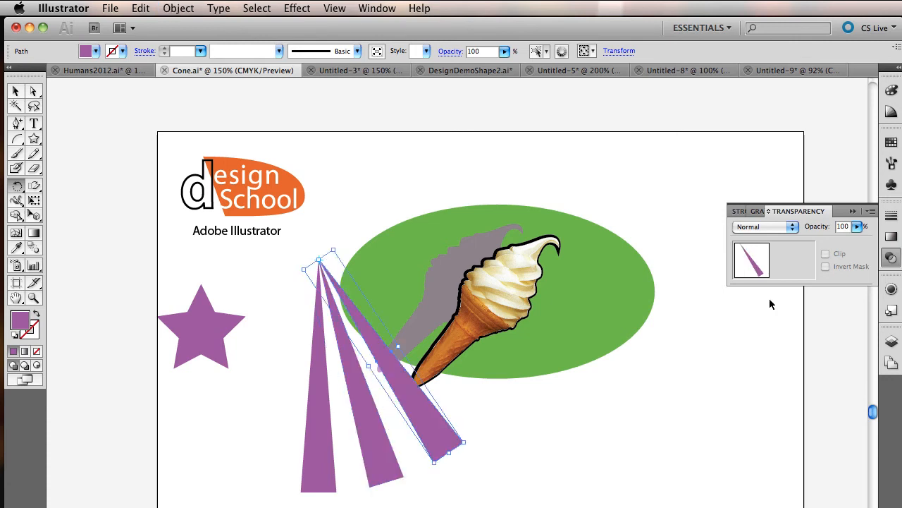
key(ctrl+d)
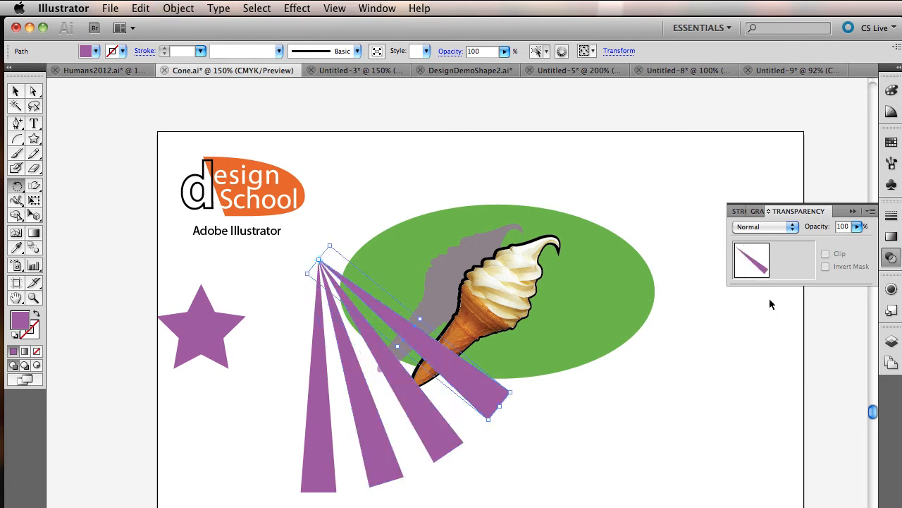
key(ctrl+d)
key(ctrl+d)
key(ctrl+d)
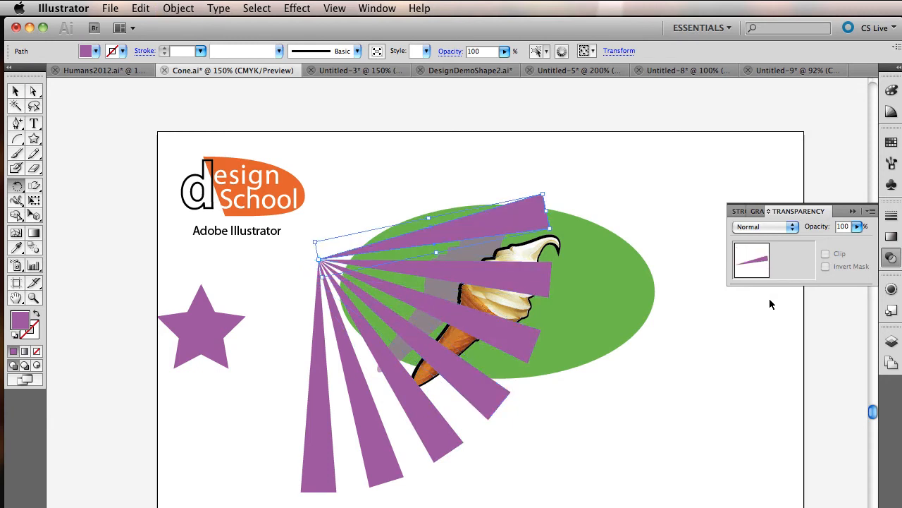
key(ctrl+d)
key(ctrl+d)
key(ctrl+d)
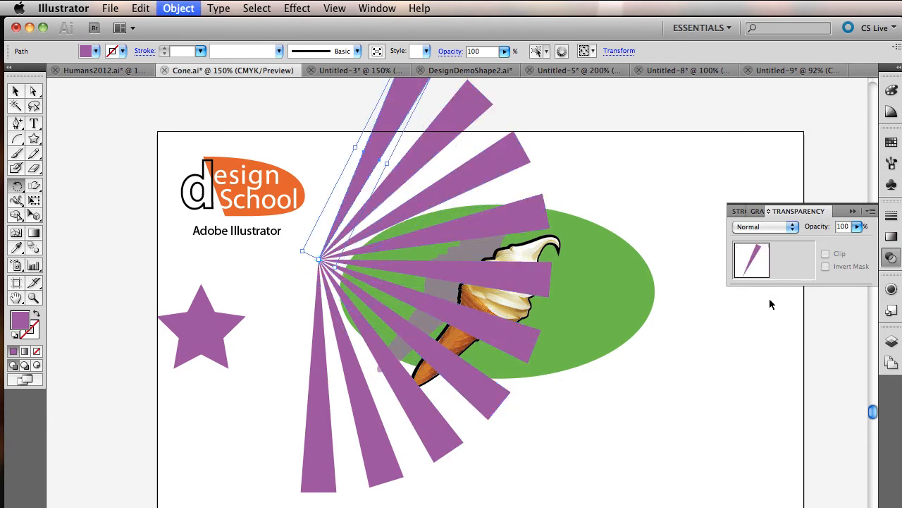
key(ctrl+d)
key(ctrl+d)
key(ctrl+d)
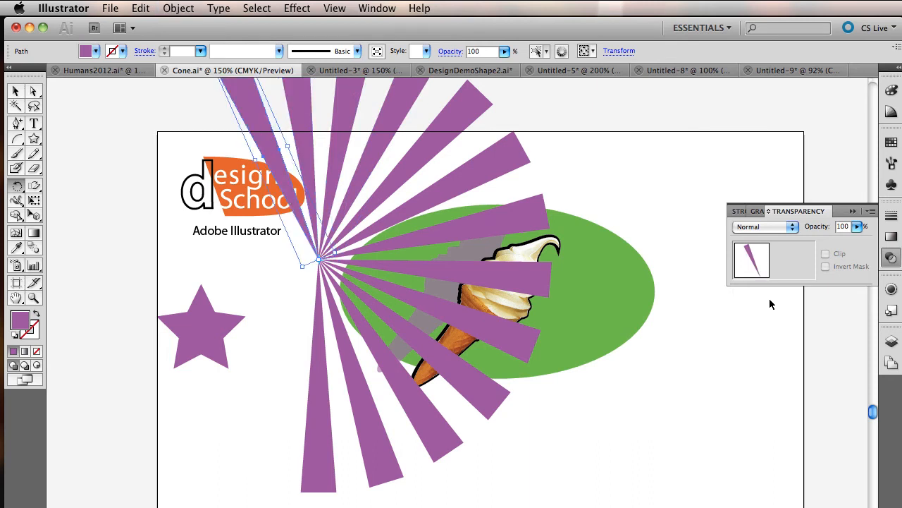
key(ctrl+d)
key(ctrl+d)
key(ctrl+d)
key(ctrl+d)
key(ctrl+d)
key(ctrl+d)
key(ctrl+d)
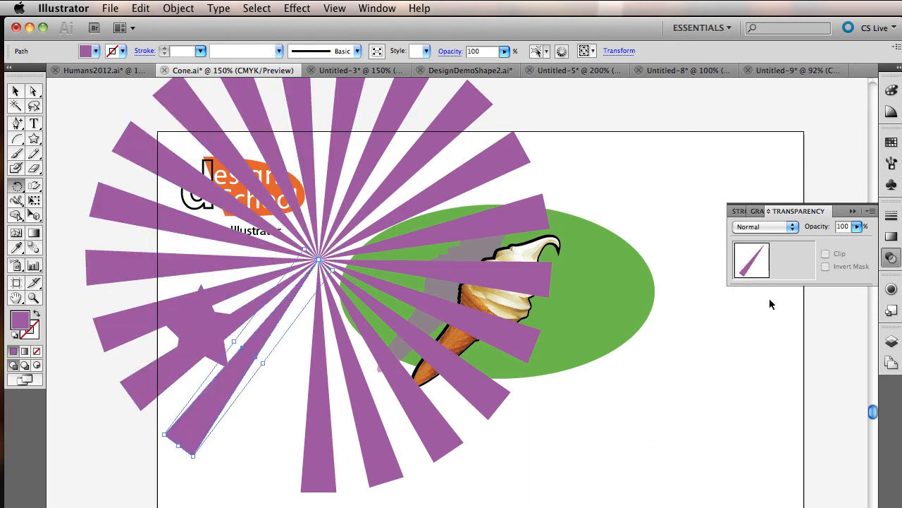
key(ctrl+d)
key(v)
click(703, 440)
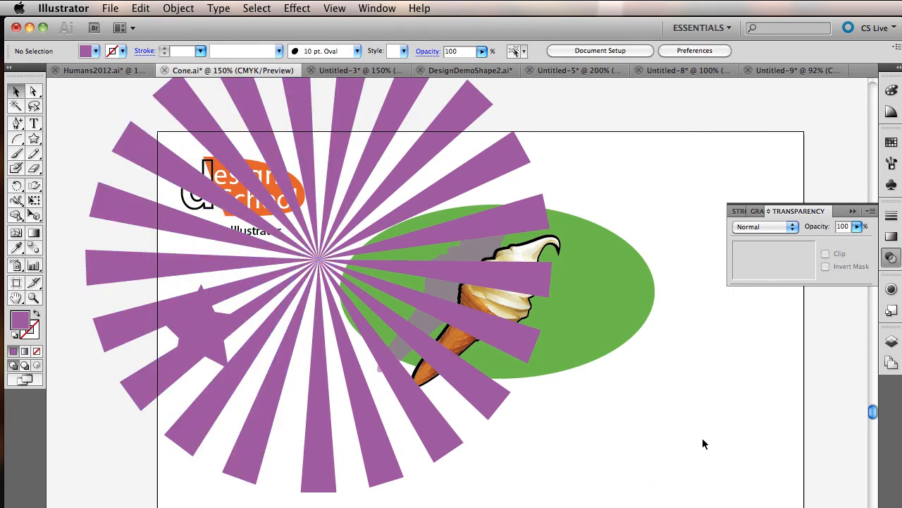
Select all the burst's spikes through their shared centre in outline view, group them, and return to the colour preview.
key(ctrl+y)
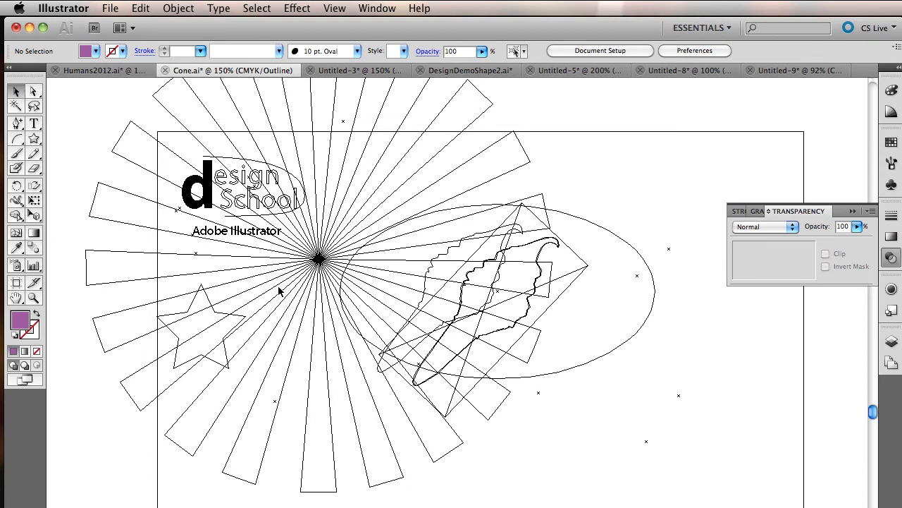
drag(280, 287, 336, 246)
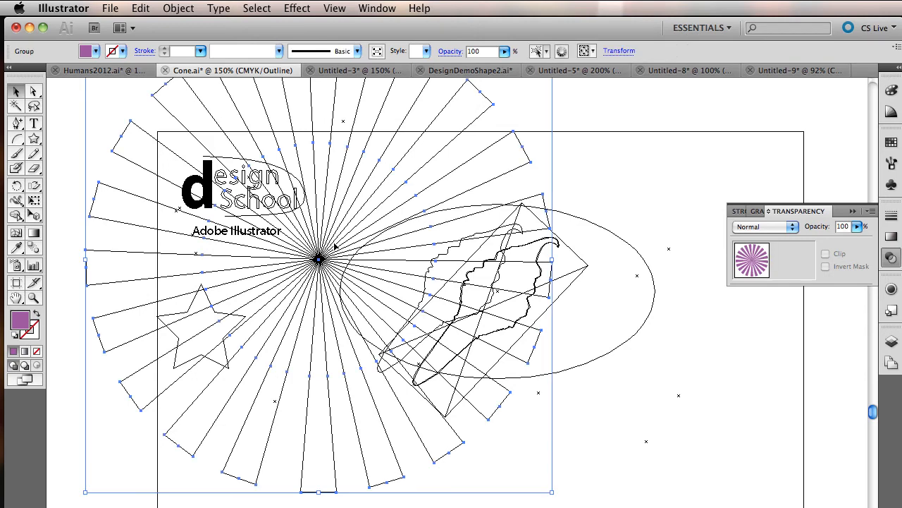
key(super+y)
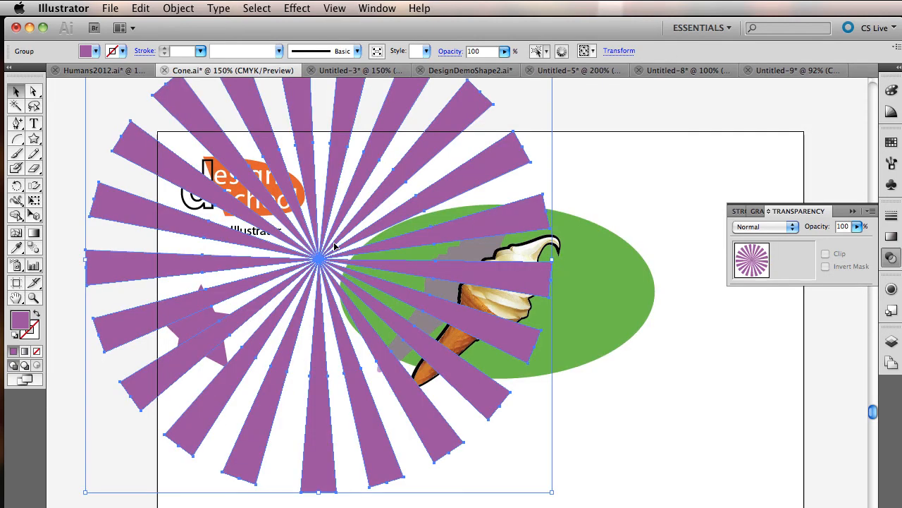
key(super+shift+b)
key(super+shift+b)
Move the burst over the ice cream cone and scale it down proportionally until it is slightly wider than the green ellipse.
drag(364, 217, 538, 298)
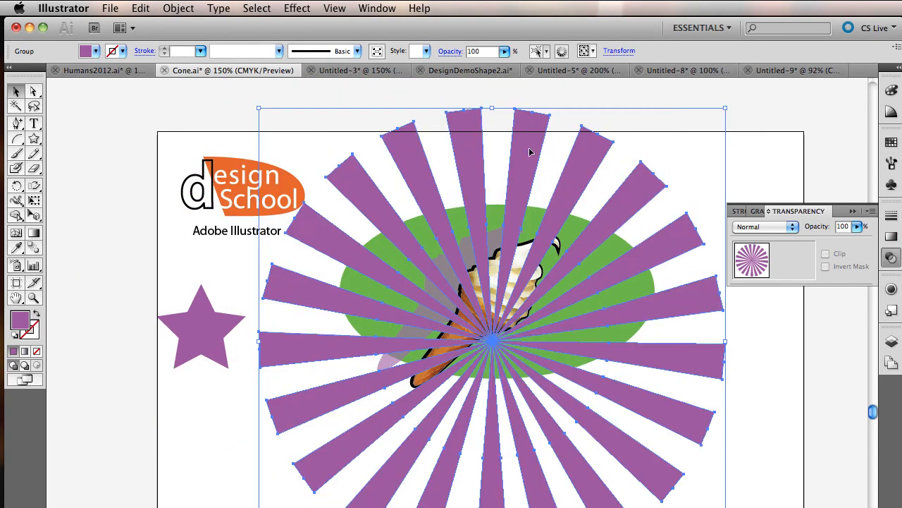
drag(671, 296, 675, 259)
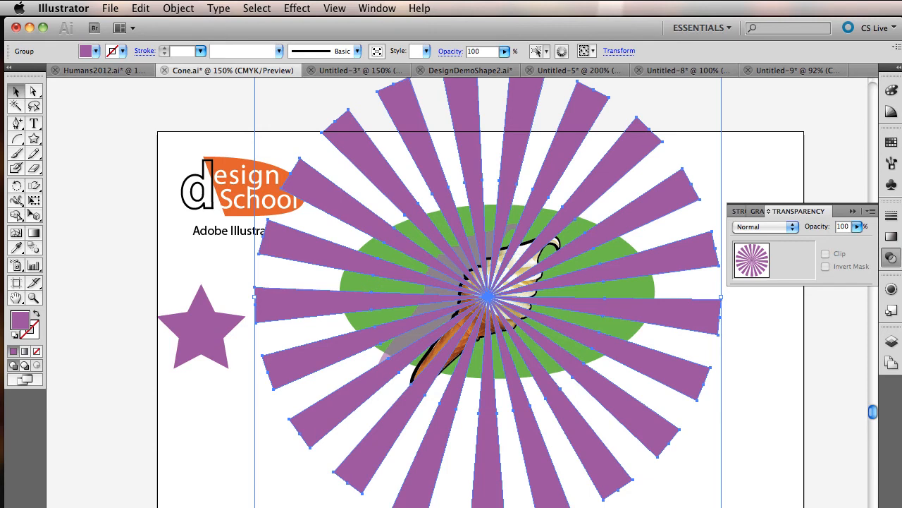
drag(721, 507, 658, 429)
key(shift+Right)
key(shift+Right)
key(shift+Right)
key(shift+Right)
key(shift+Right)
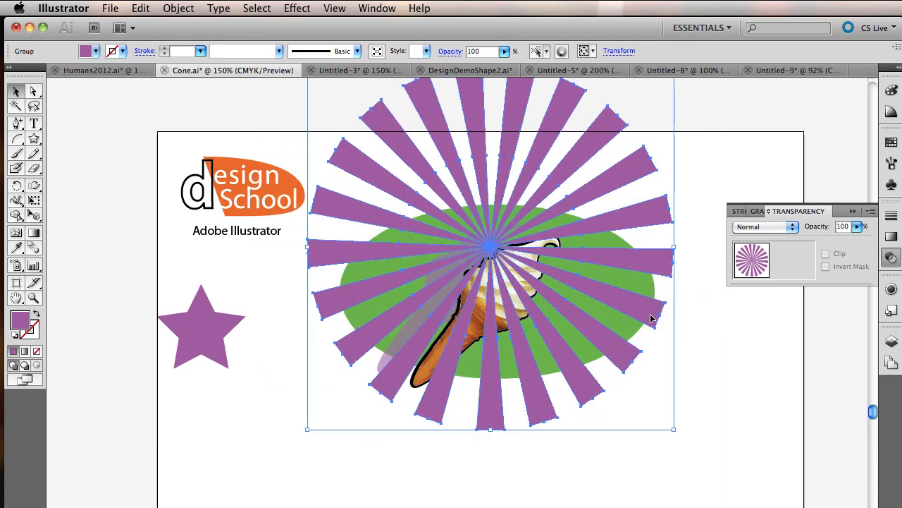
Align the burst and the green ellipse to a common centre, both horizontally and vertically.
click(633, 330)
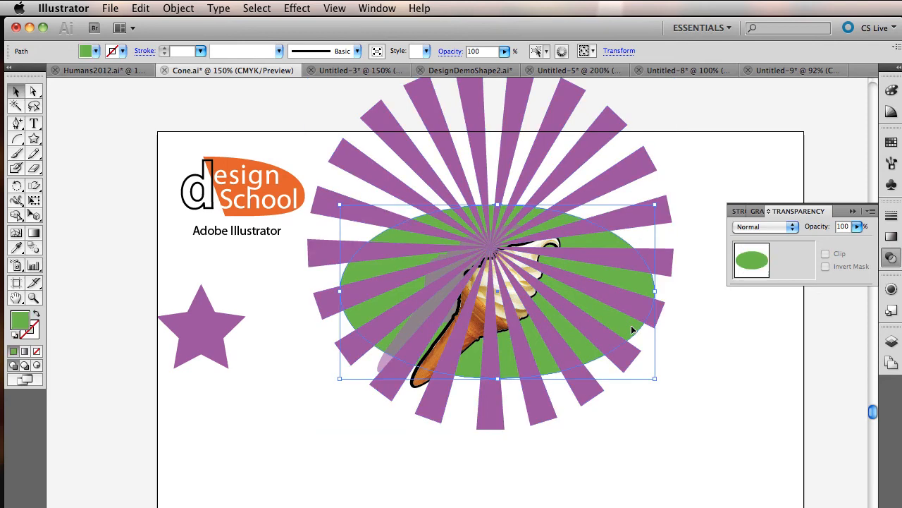
shift+click(642, 172)
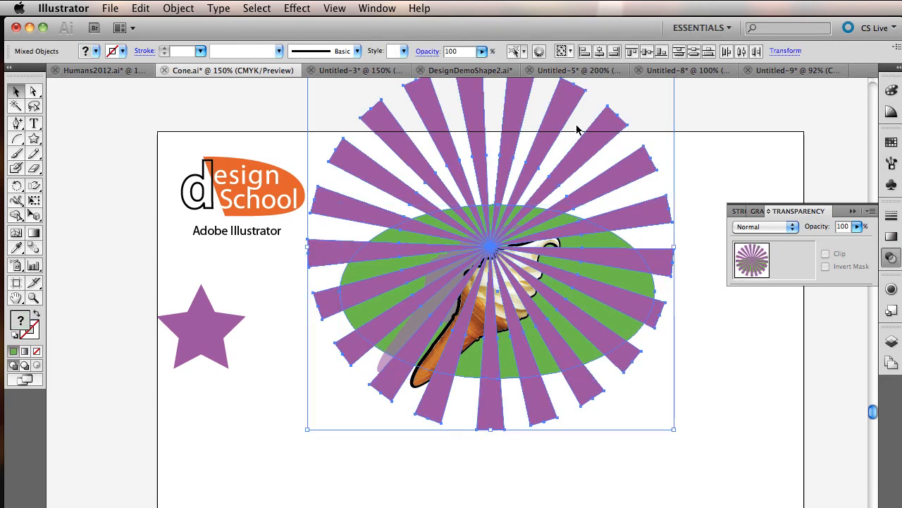
click(600, 52)
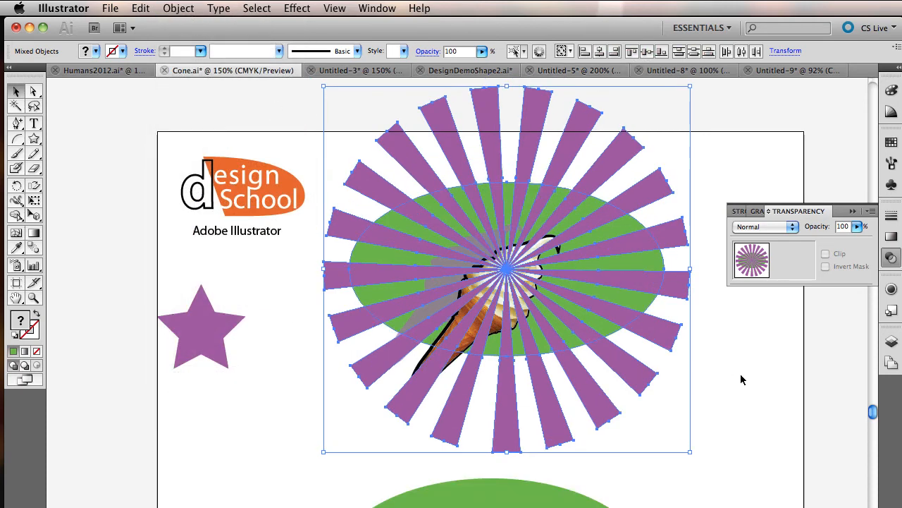
click(718, 328)
Bring the green ellipse in front of the burst and use it as a clipping mask on the spikes.
click(638, 305)
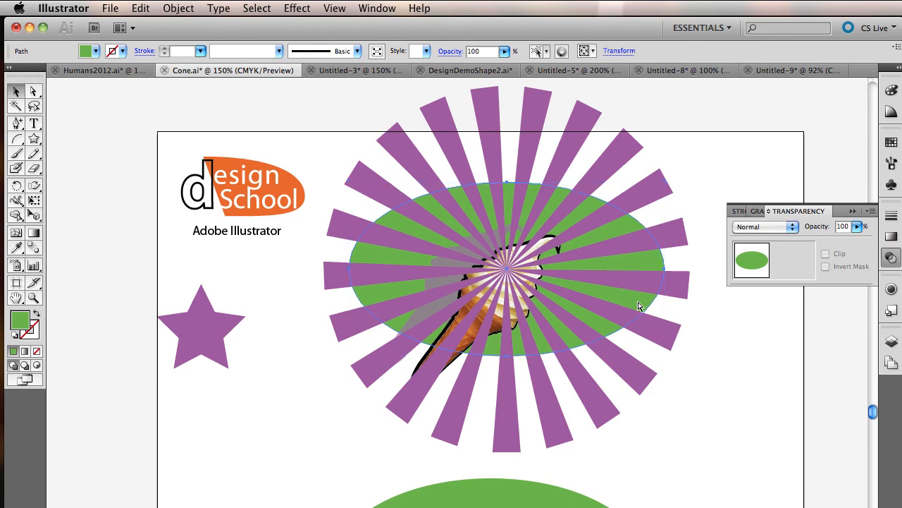
key(super+bracketright)
key(super+shift+bracketright)
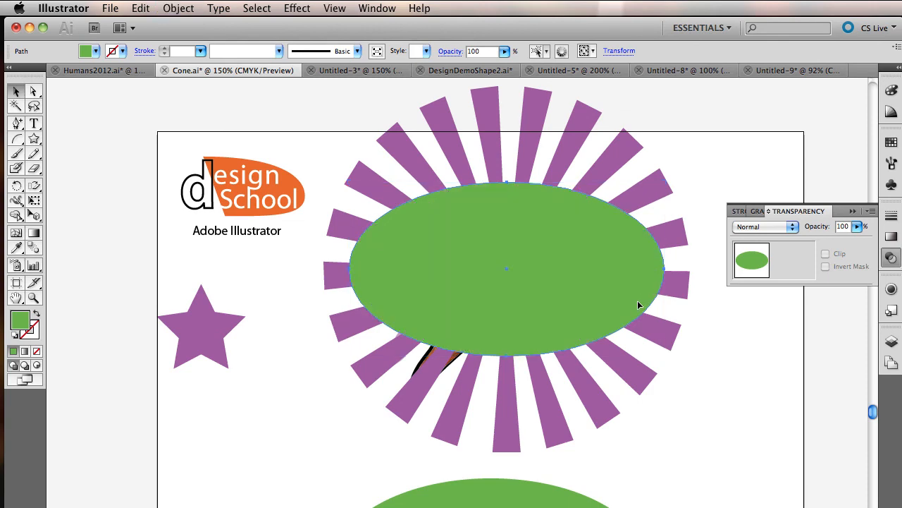
drag(722, 370, 615, 297)
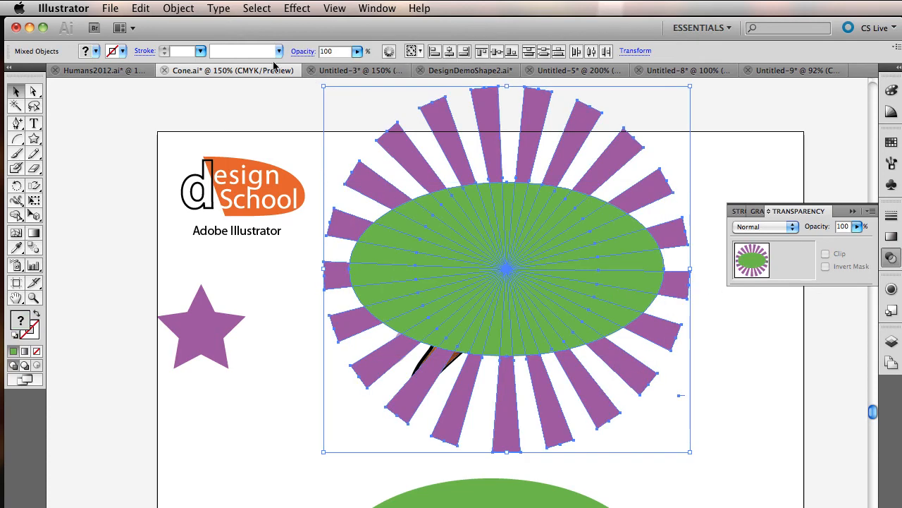
click(178, 8)
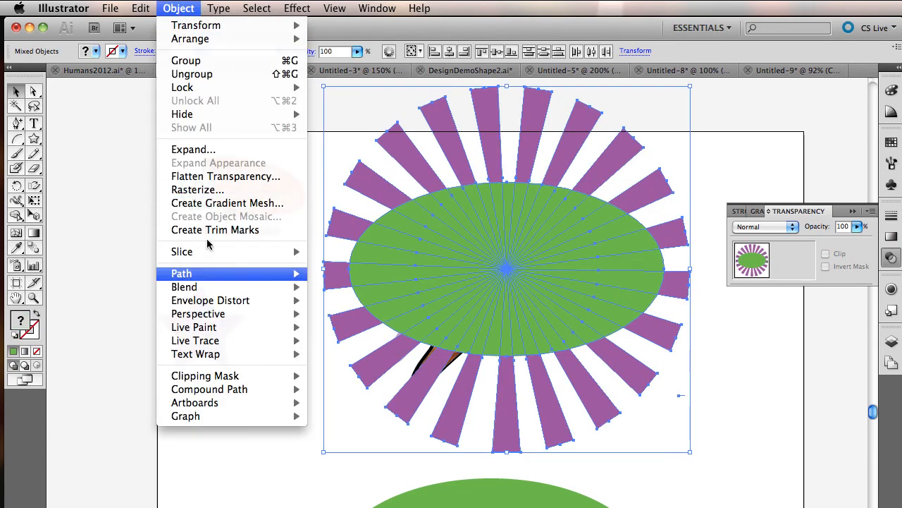
mouse_move(237, 375)
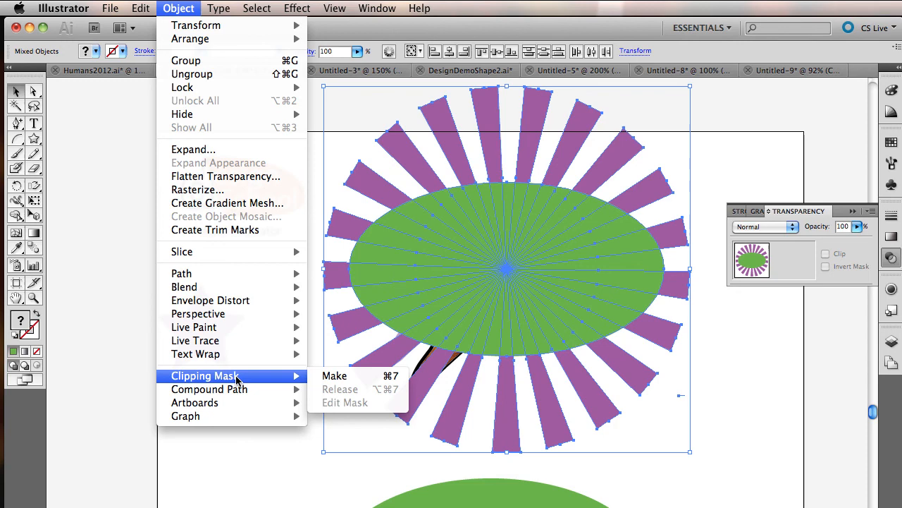
click(346, 376)
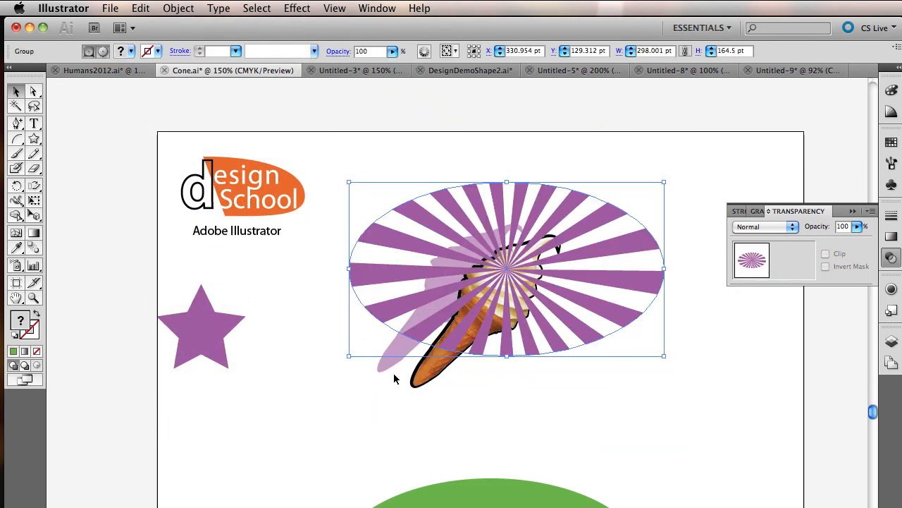
Send the clipped burst behind the cone and its shadow, and lower its opacity to a pale purple.
key(super+shift+bracketleft)
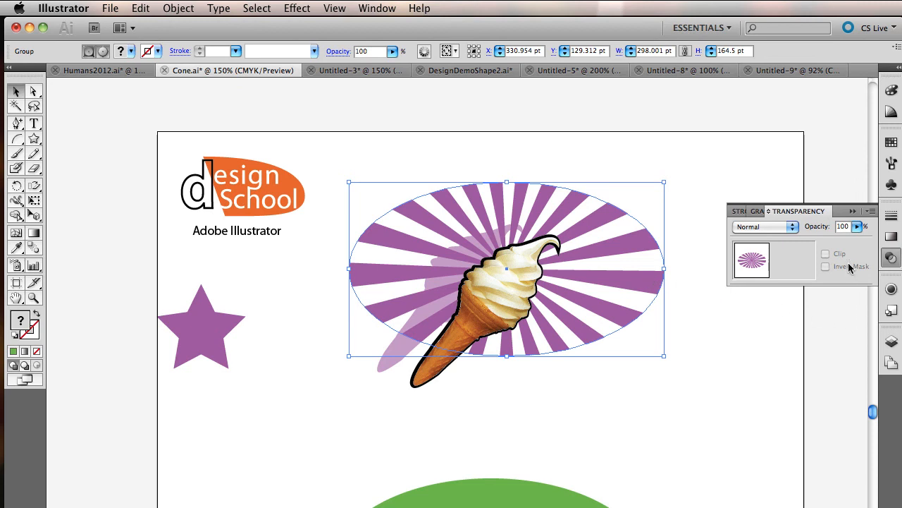
click(857, 226)
drag(855, 238, 796, 240)
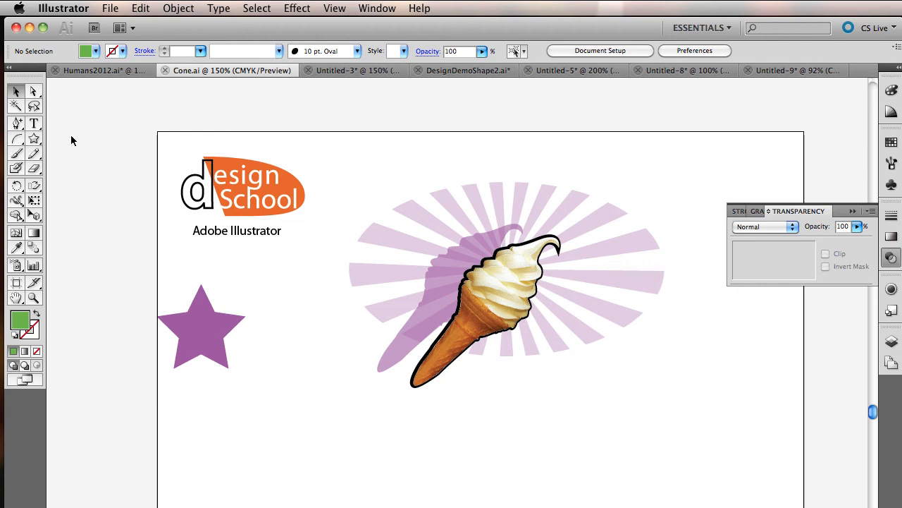
Draw a thick green rectangle to the lower right of the cone, with three thin green bars stacked beneath it.
drag(42, 142, 68, 140)
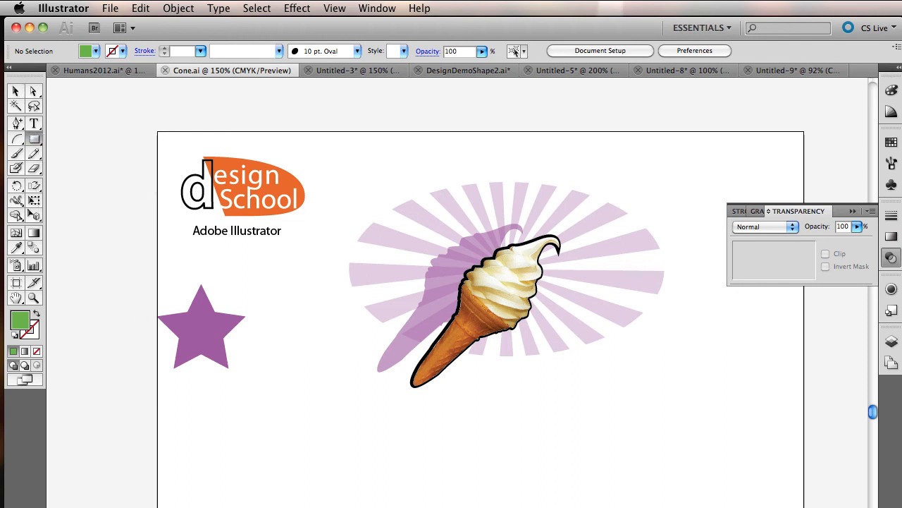
drag(611, 347, 766, 386)
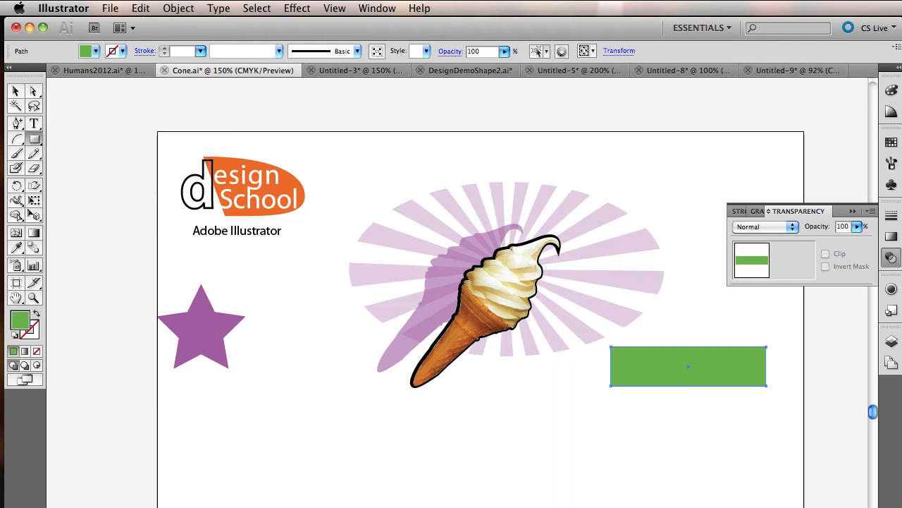
drag(615, 396, 766, 403)
mouse_move(619, 417)
mouse_down()
mouse_move(784, 420)
mouse_move(764, 428)
mouse_up()
drag(614, 439, 766, 450)
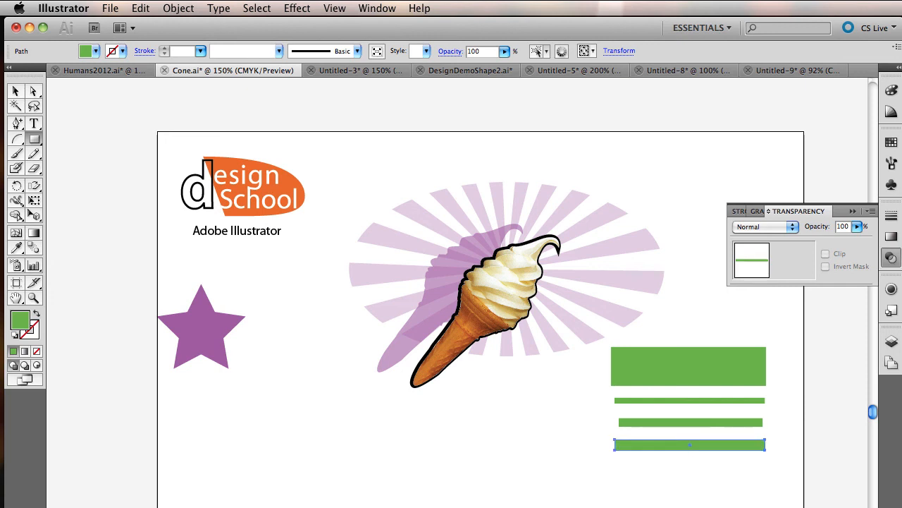
Draw a closed curvy shape with the Pen tool over the green bars, pointed at its upper end and rounded at its base.
click(18, 126)
drag(18, 127, 42, 123)
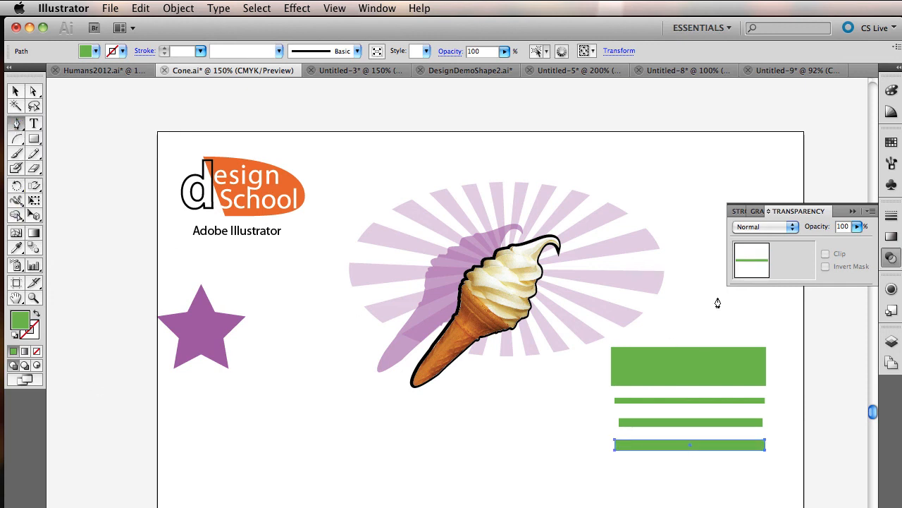
click(669, 321)
drag(648, 368, 668, 382)
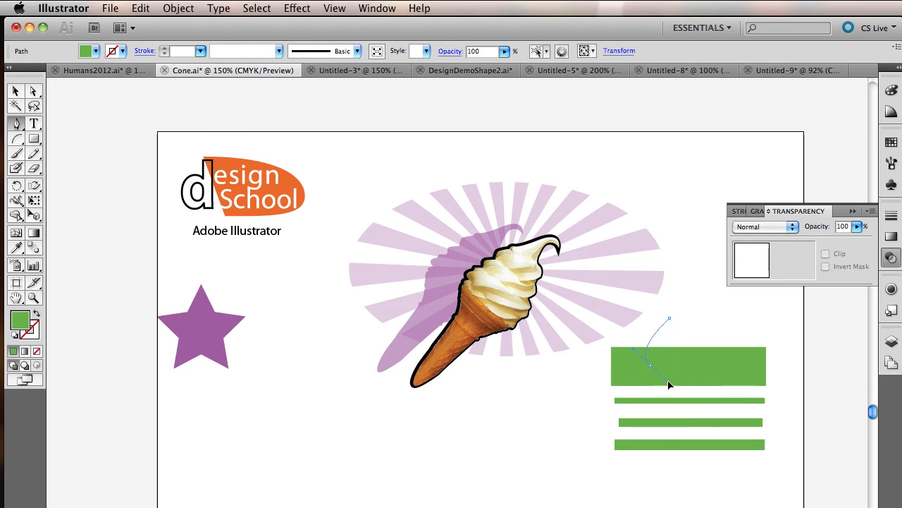
drag(658, 428, 648, 442)
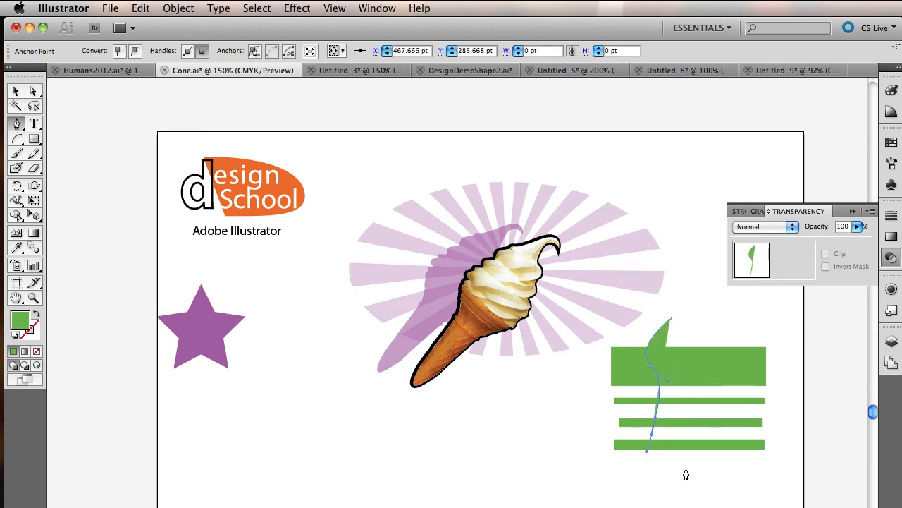
drag(686, 459, 707, 459)
drag(724, 390, 719, 337)
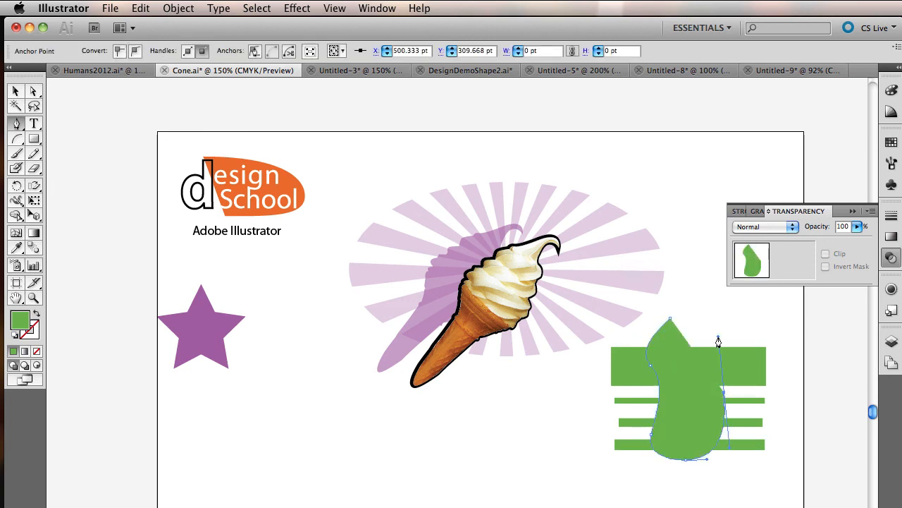
click(672, 322)
click(15, 92)
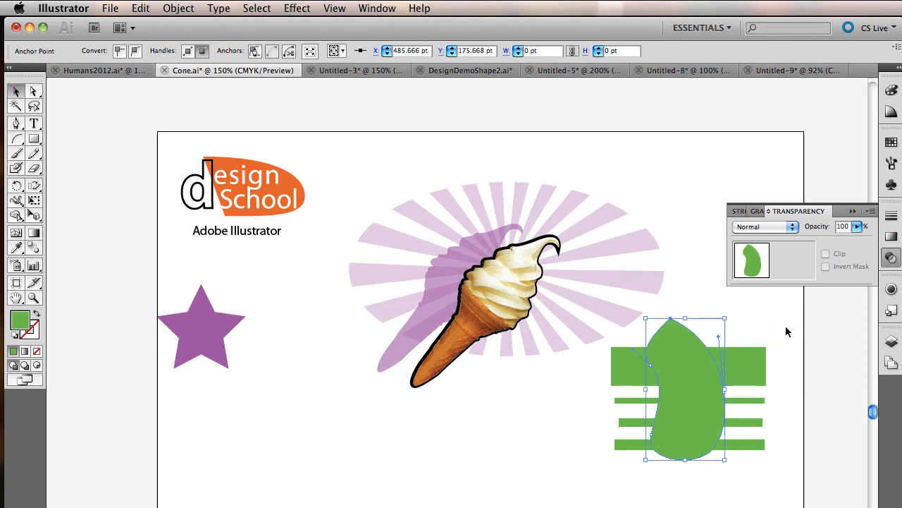
Select the curvy shape together with the green bars and make a clipping mask from them.
drag(782, 333, 674, 462)
click(179, 8)
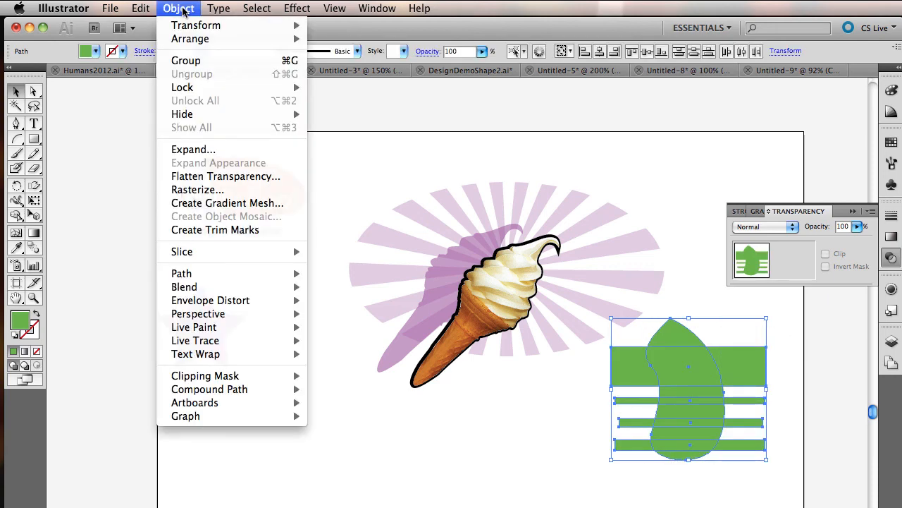
mouse_move(230, 378)
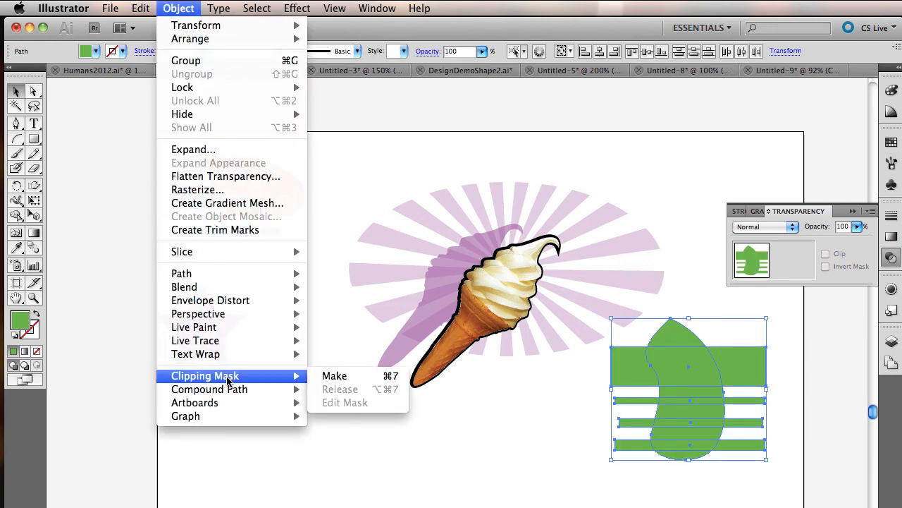
click(315, 375)
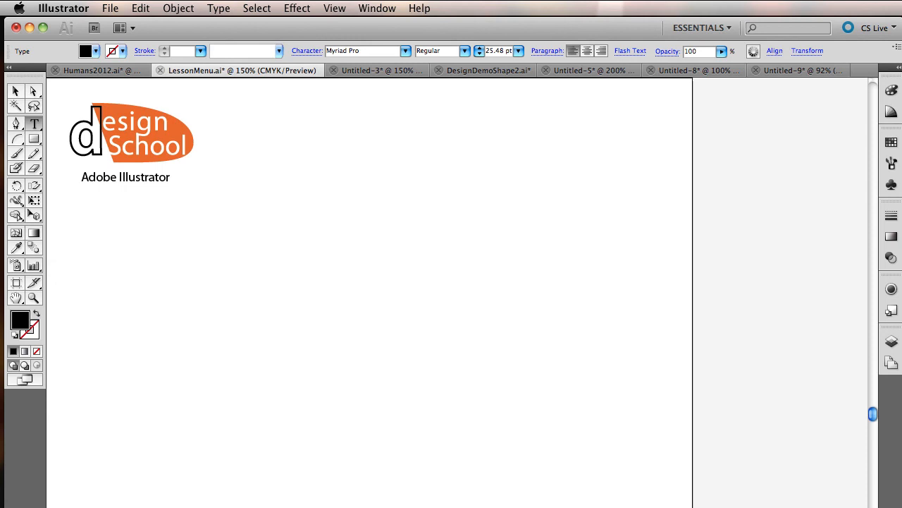
Start a recap list beside the logo in LessonMenu.ai: "• Placing photos in Illustrator", "• Creating masks with the pen tool", "• Editing masks - moving, adding points".
key(super+v)
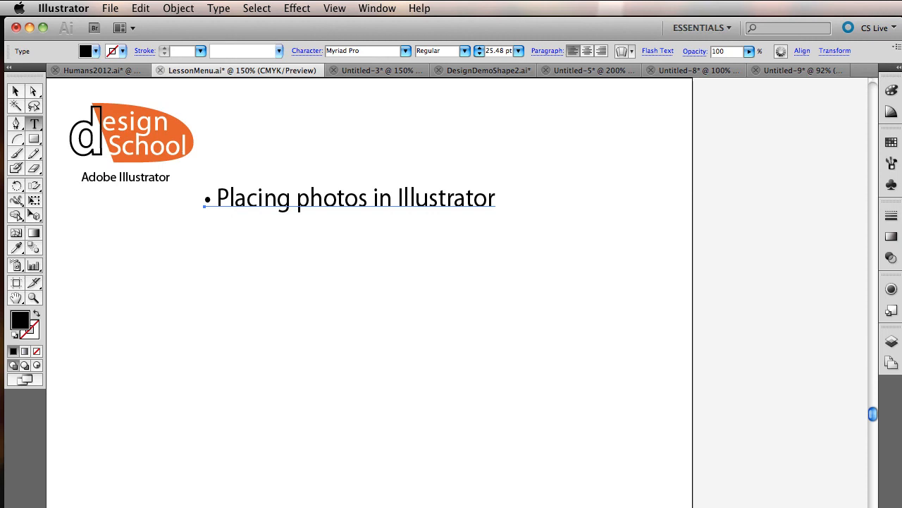
text(• Creating masks with the pen tool)
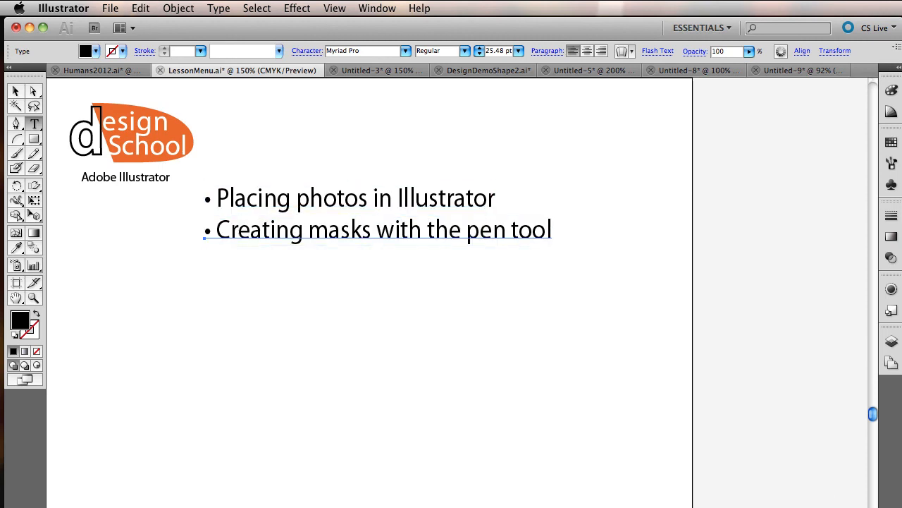
text(• Editing masks - moving, adding points)
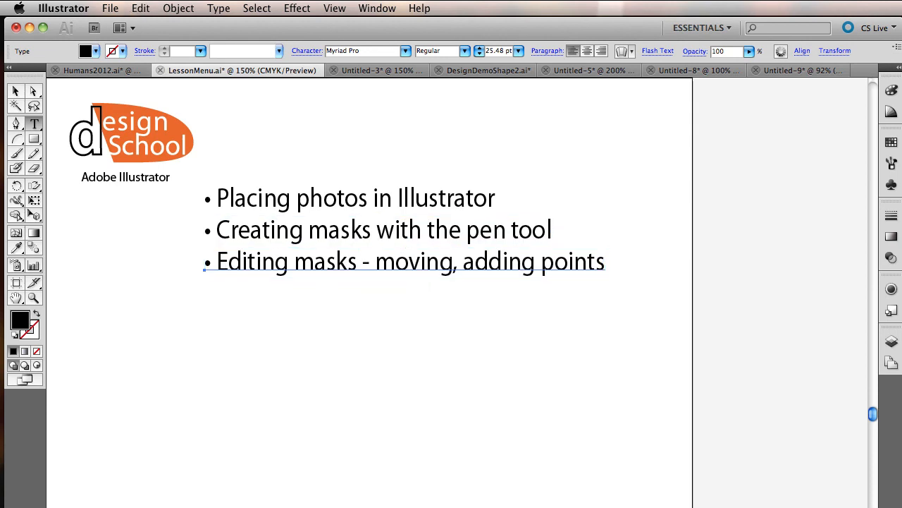
Continue the recap list with "• Creating a triangle with the star tool", "• Rotating objects incrementally" and "• Using blend modes and transparency".
text(Creating a triangle with the star tool)
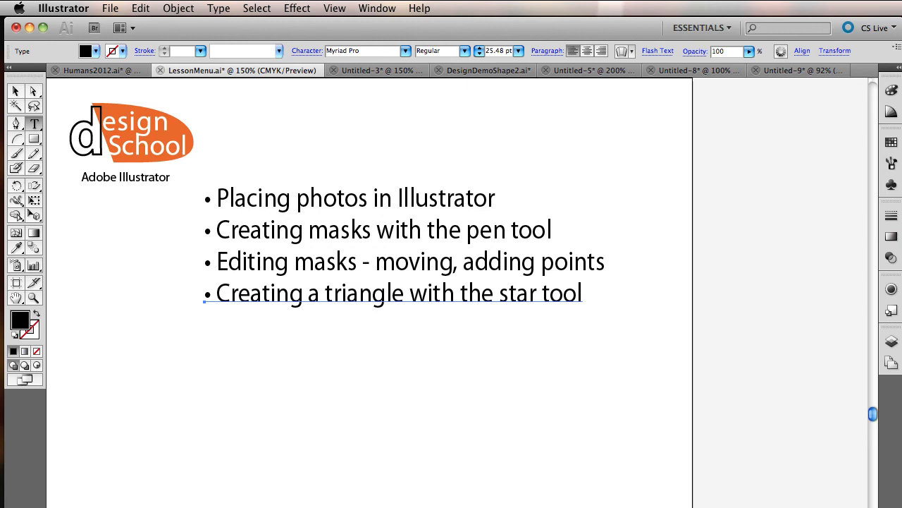
text(• Rotating objects incrementally)
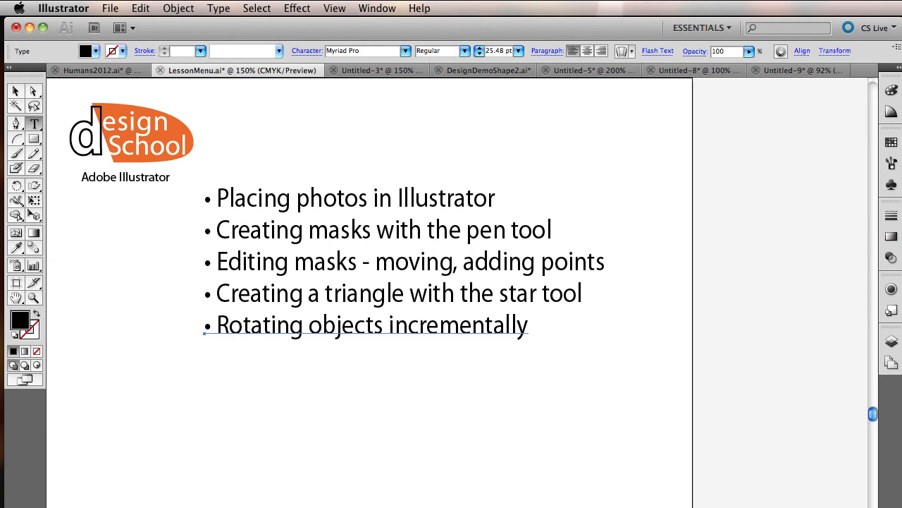
text(• Using blend modes and transparency)
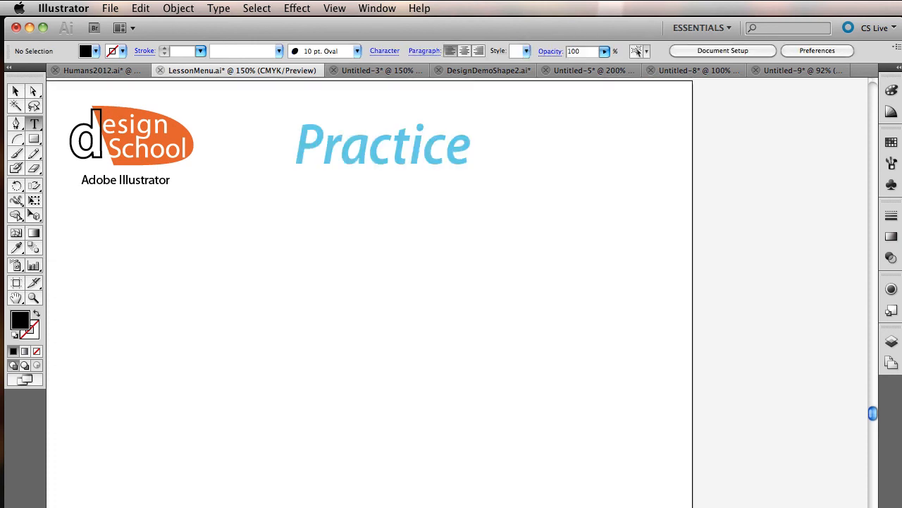
Add two bullet lines under the Practice heading: "• Import photos and create masks" and "• Arrange items front to back".
click(206, 203)
text(• Import photos and create masks)
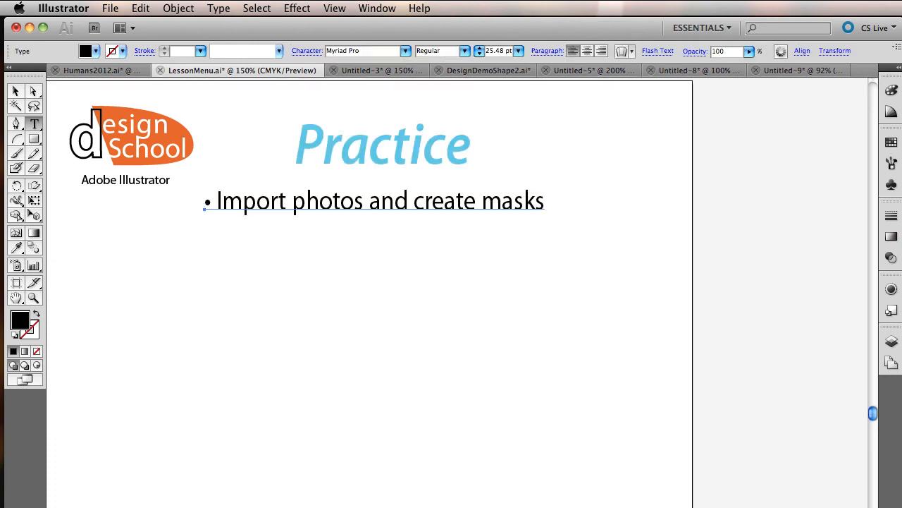
key(Return)
key(super+v)
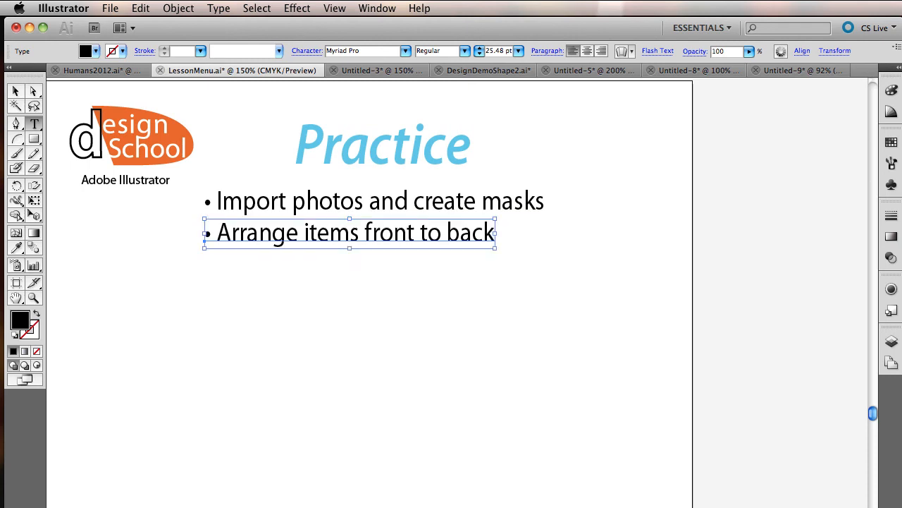
Extend the Practice list with the bullets "• Apply transparency and blend modes" and "• Rotate an object in multiple steps".
key(Return)
key(super+v)
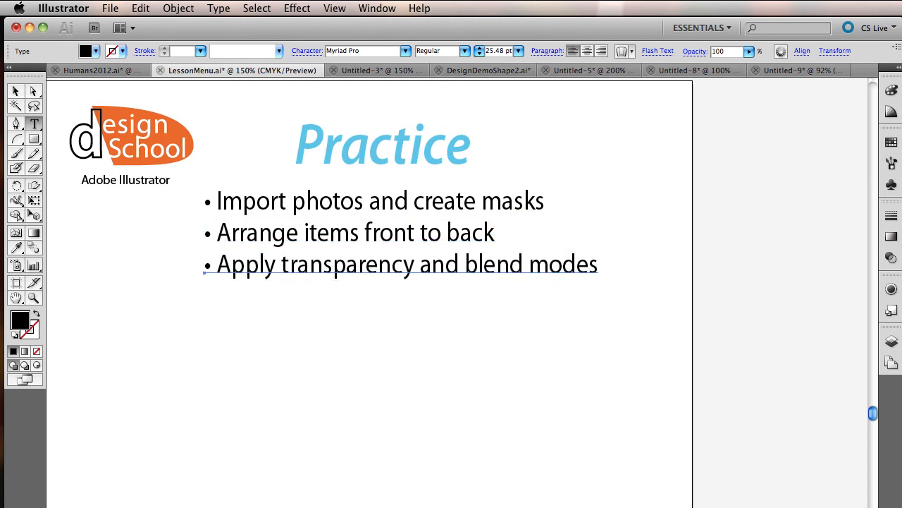
key(Return)
text(• Rotate an object in multiple steps)
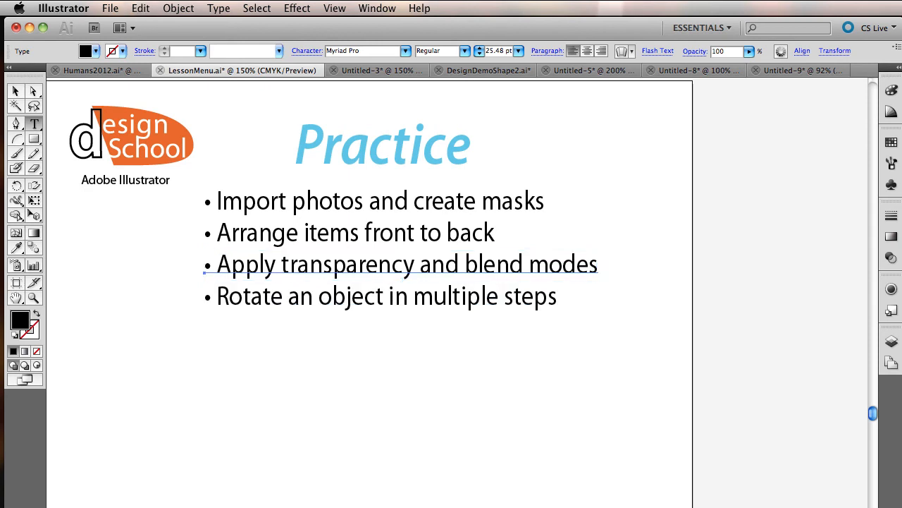